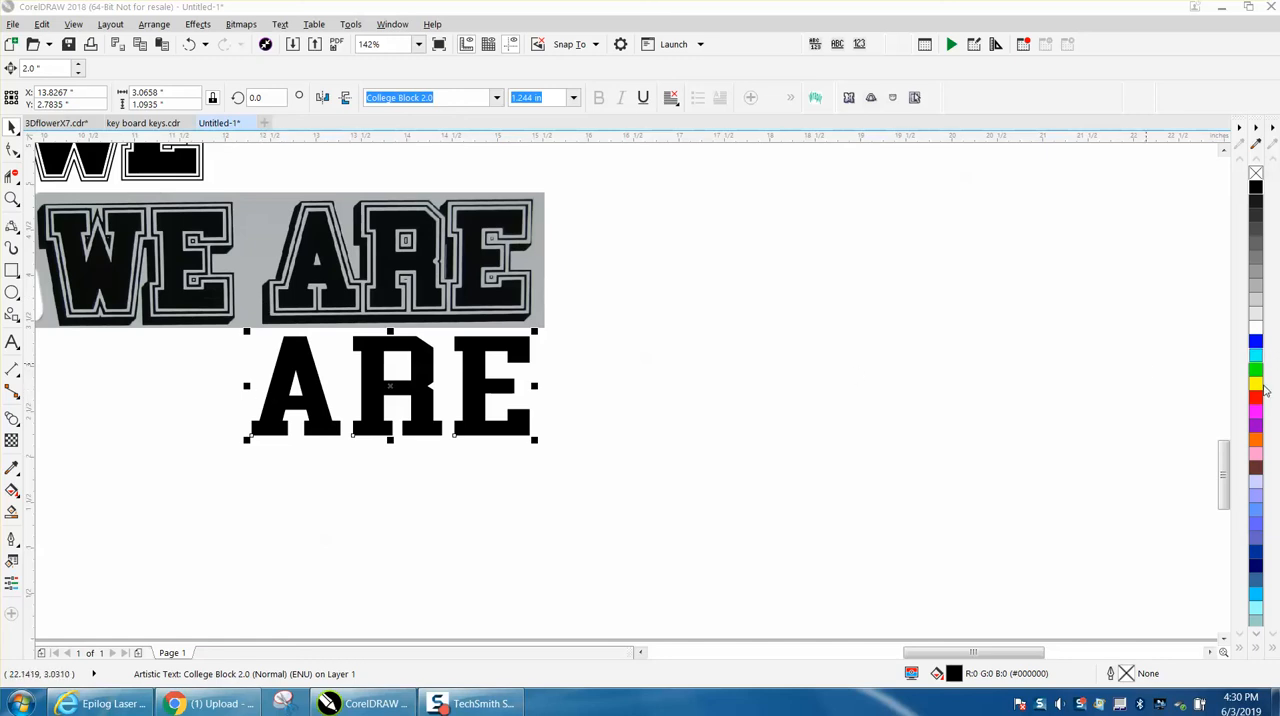
- Fill the ARE text yellow without an outline and fit it over the ARE in the reference image, narrowed to about 2.80 inches
left_click(1255, 386)
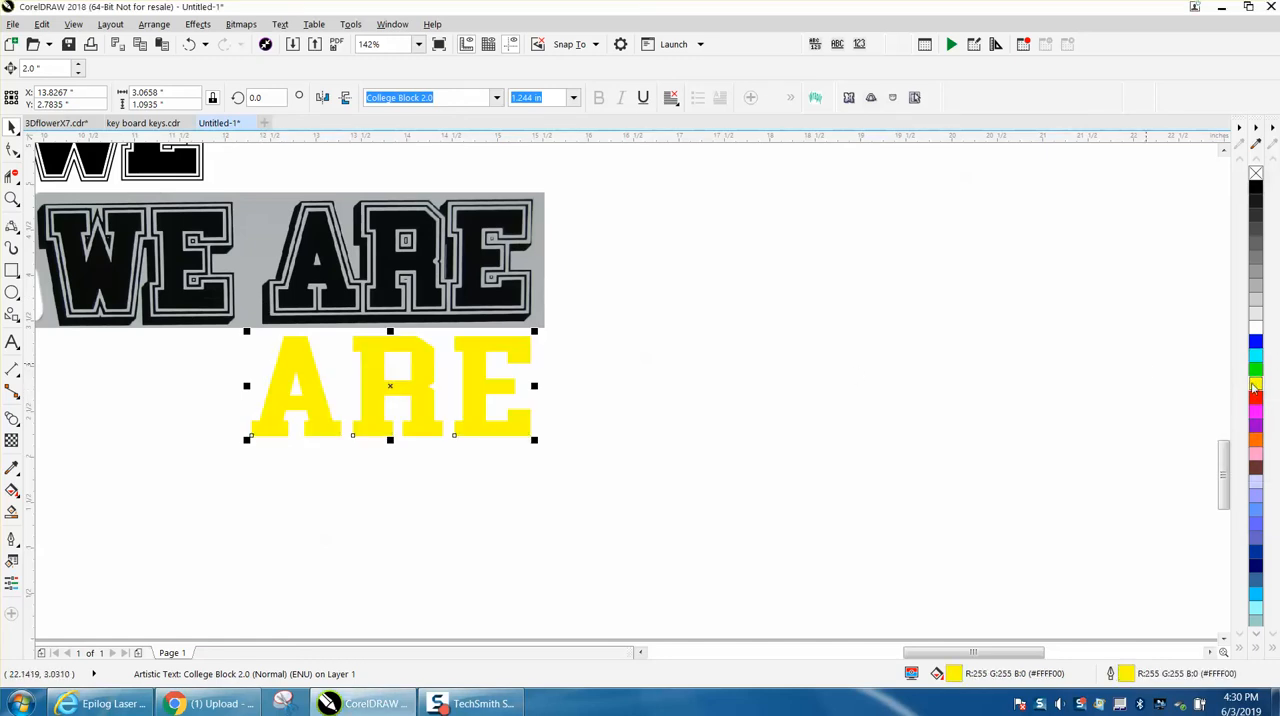
right_click(1256, 175)
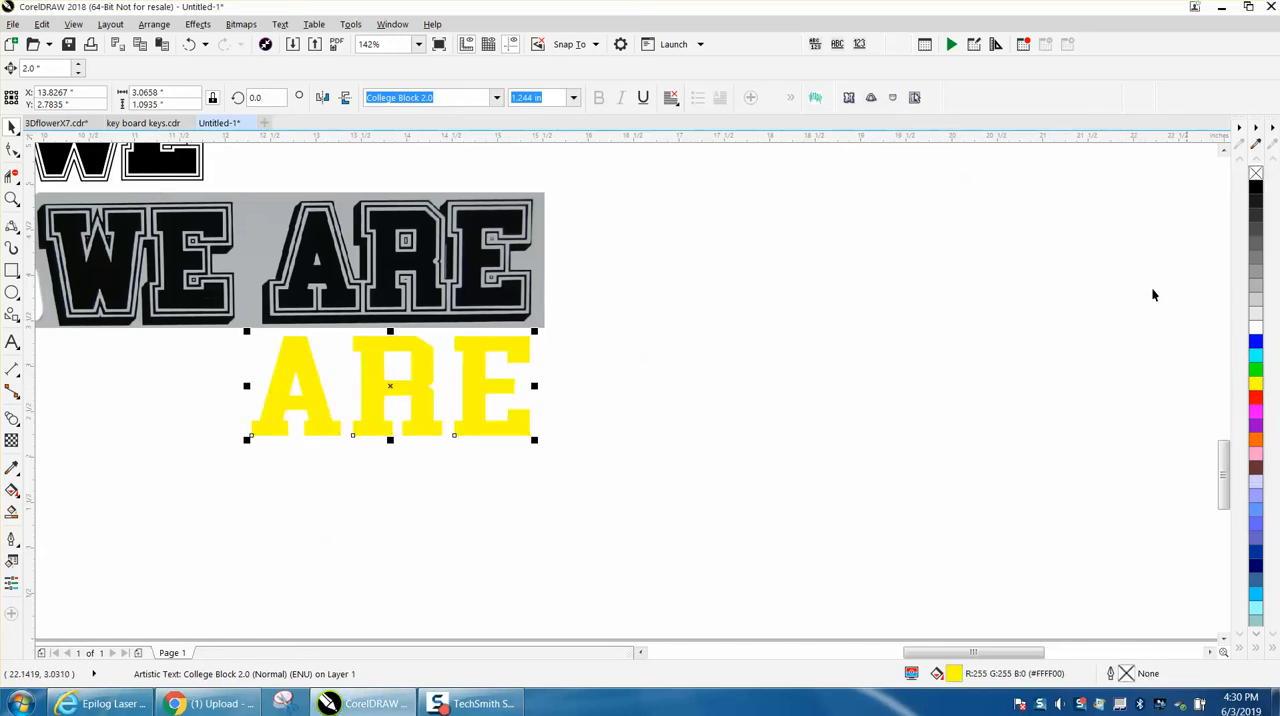
left_click_drag(391, 385, 390, 265)
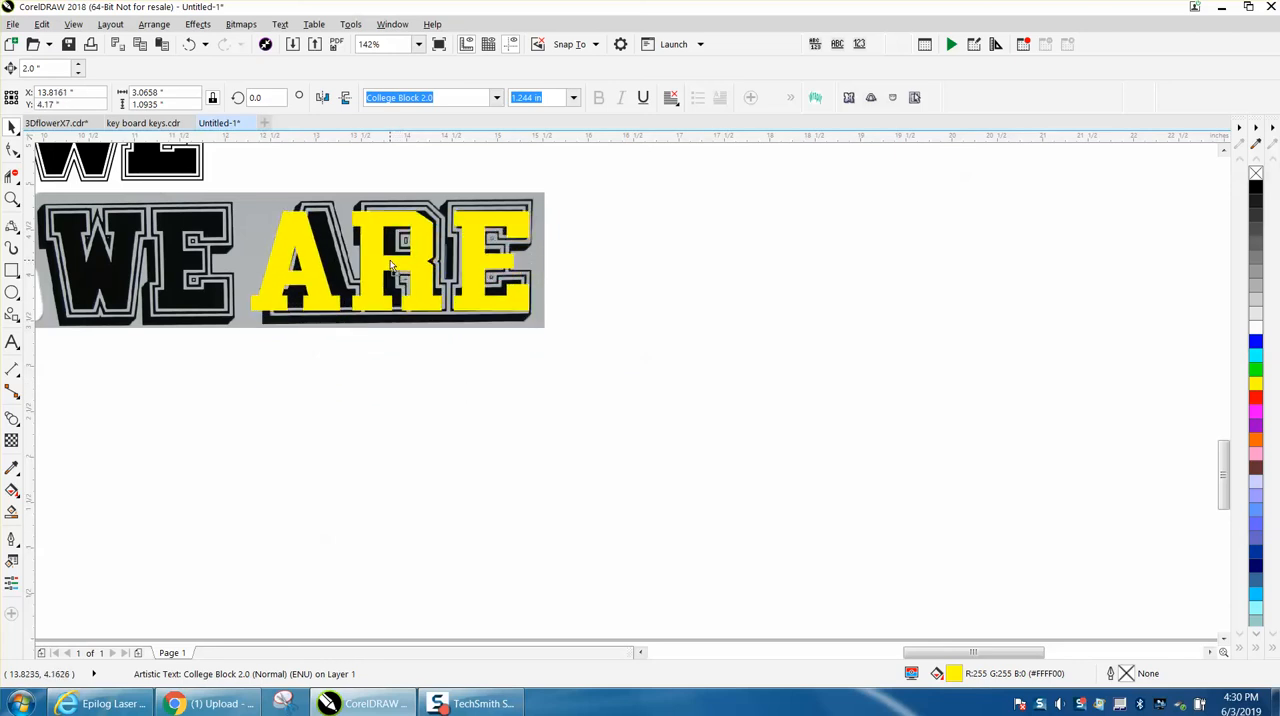
left_click_drag(246, 260, 271, 261)
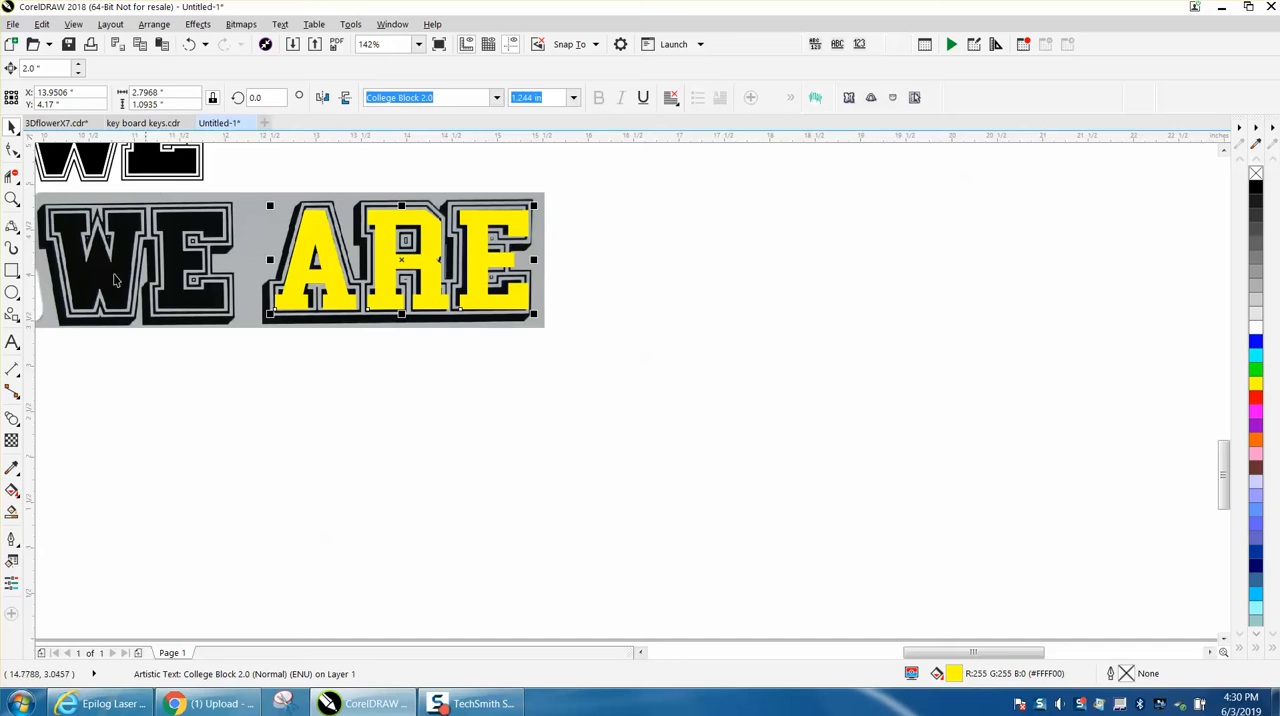
- Break the ARE text apart into separate letters and shift the A slightly to match the A in the reference image
left_click(12, 198)
left_click_drag(246, 196, 658, 382)
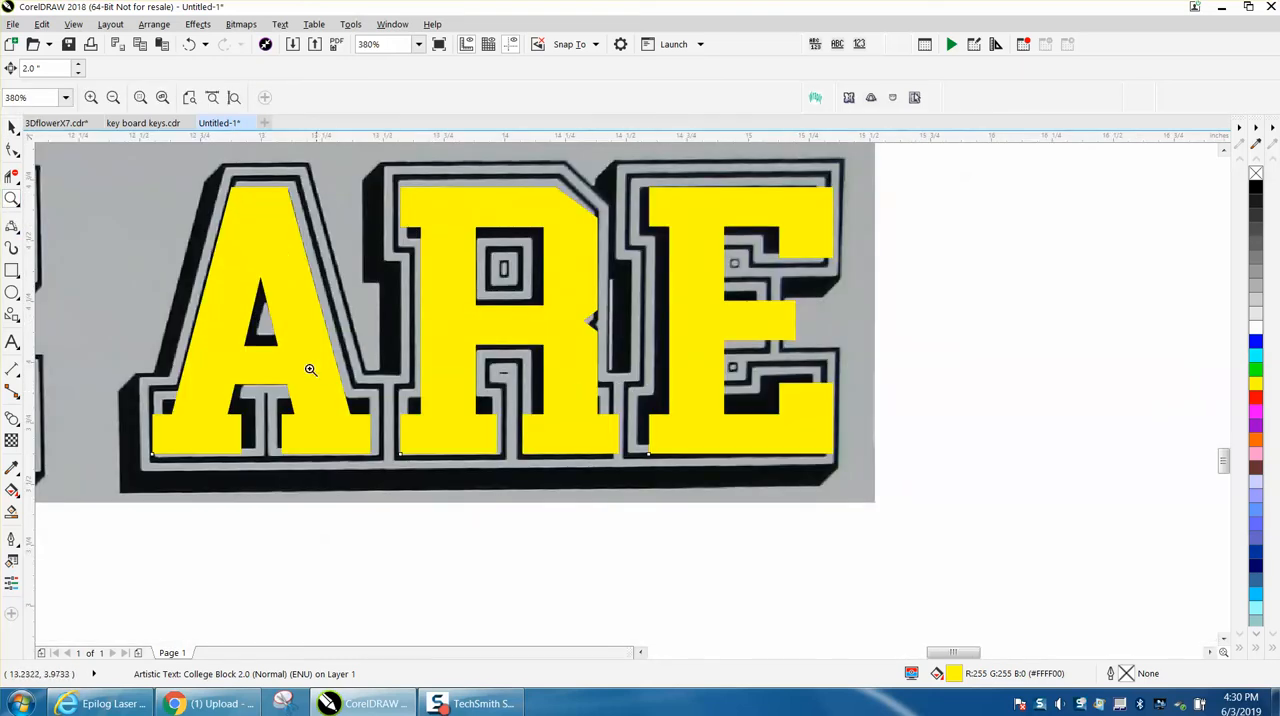
left_click(12, 127)
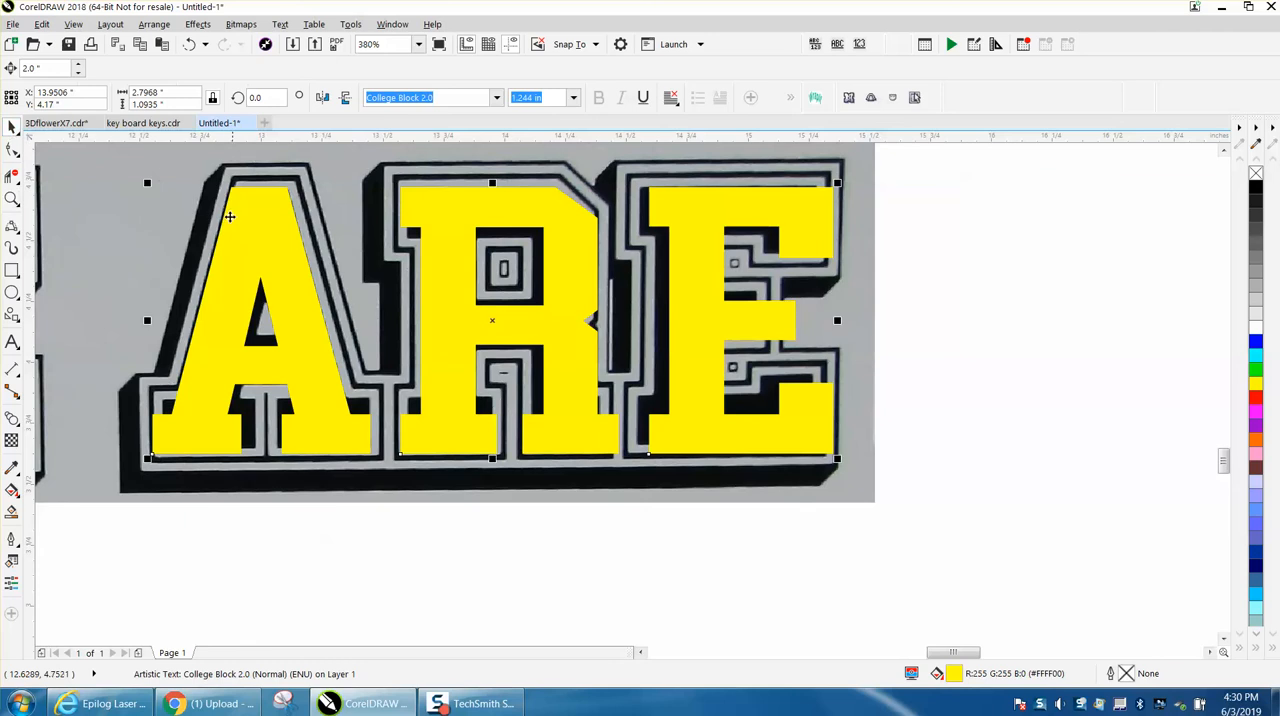
key("ctrl+k")
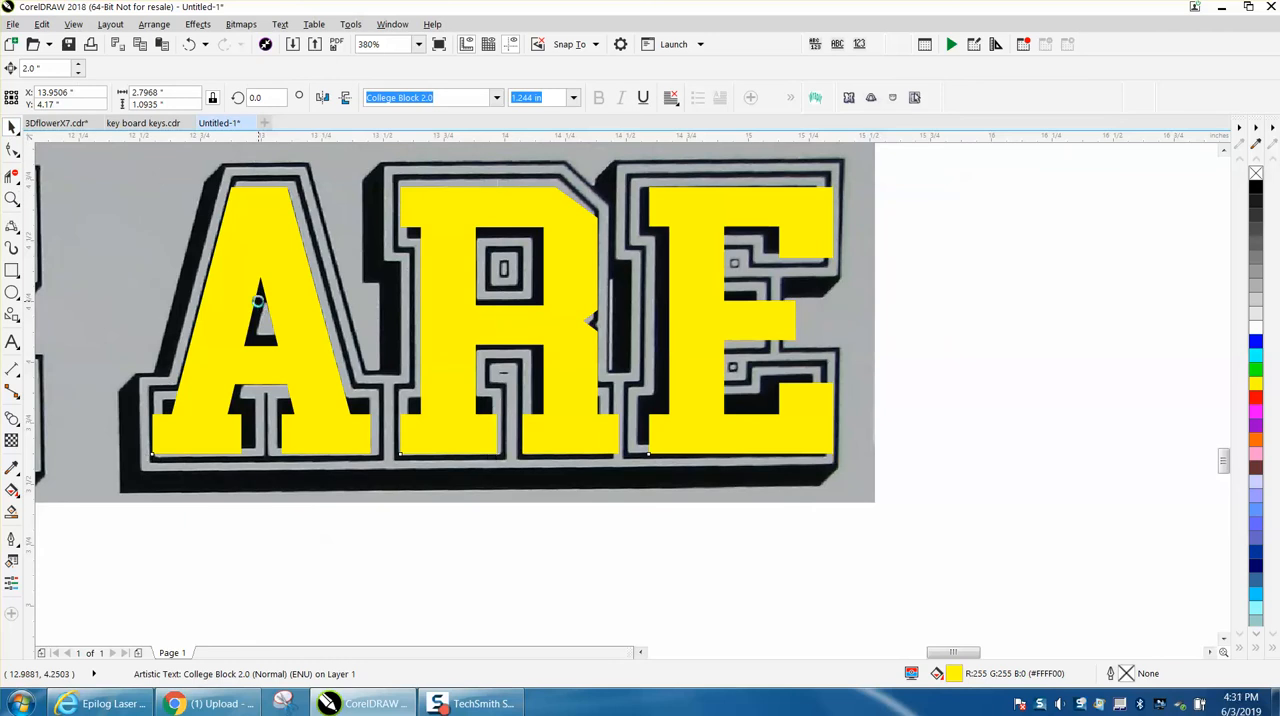
left_click(345, 535)
left_click(334, 437)
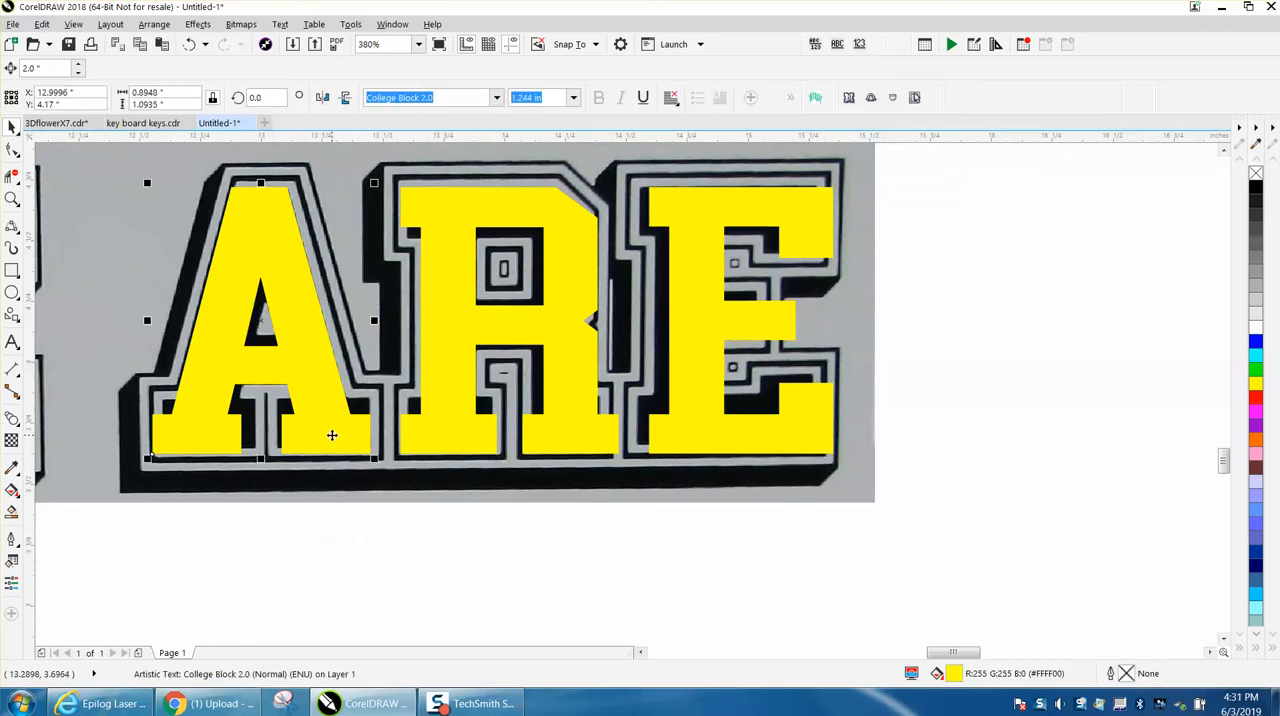
left_click_drag(334, 438, 336, 431)
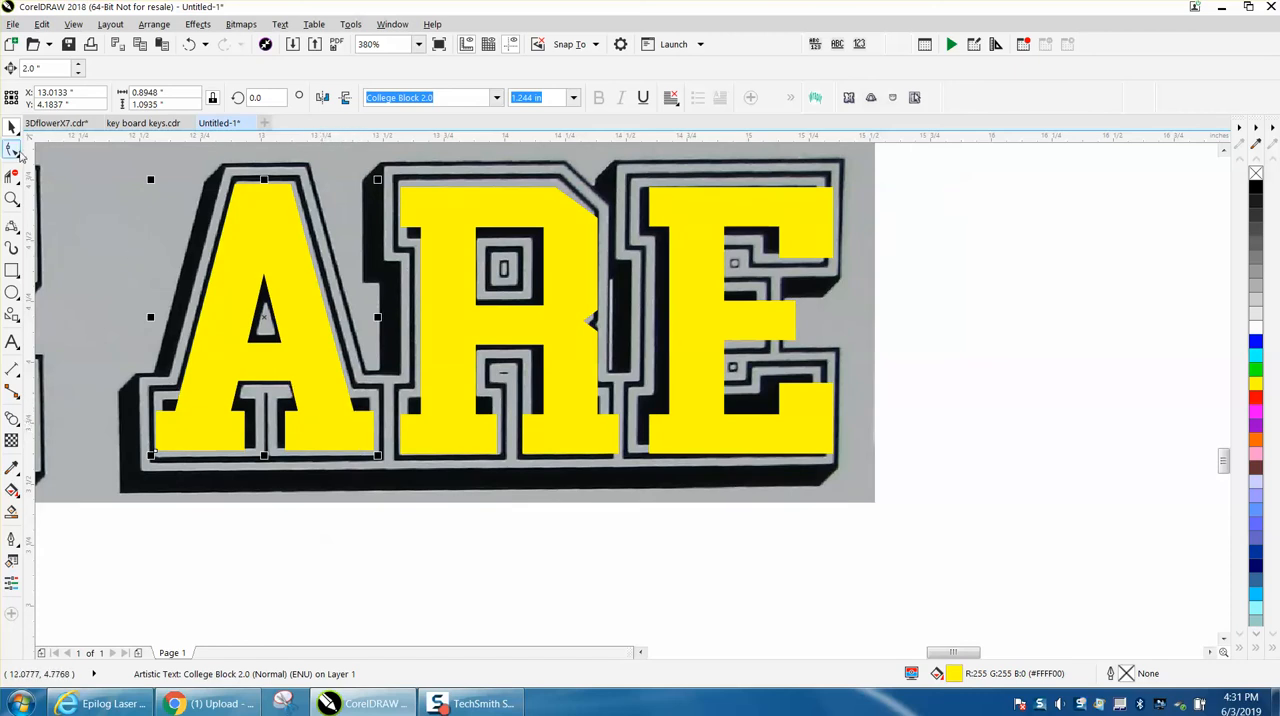
- Convert the yellow letter A to curves
left_click(12, 148)
key("space")
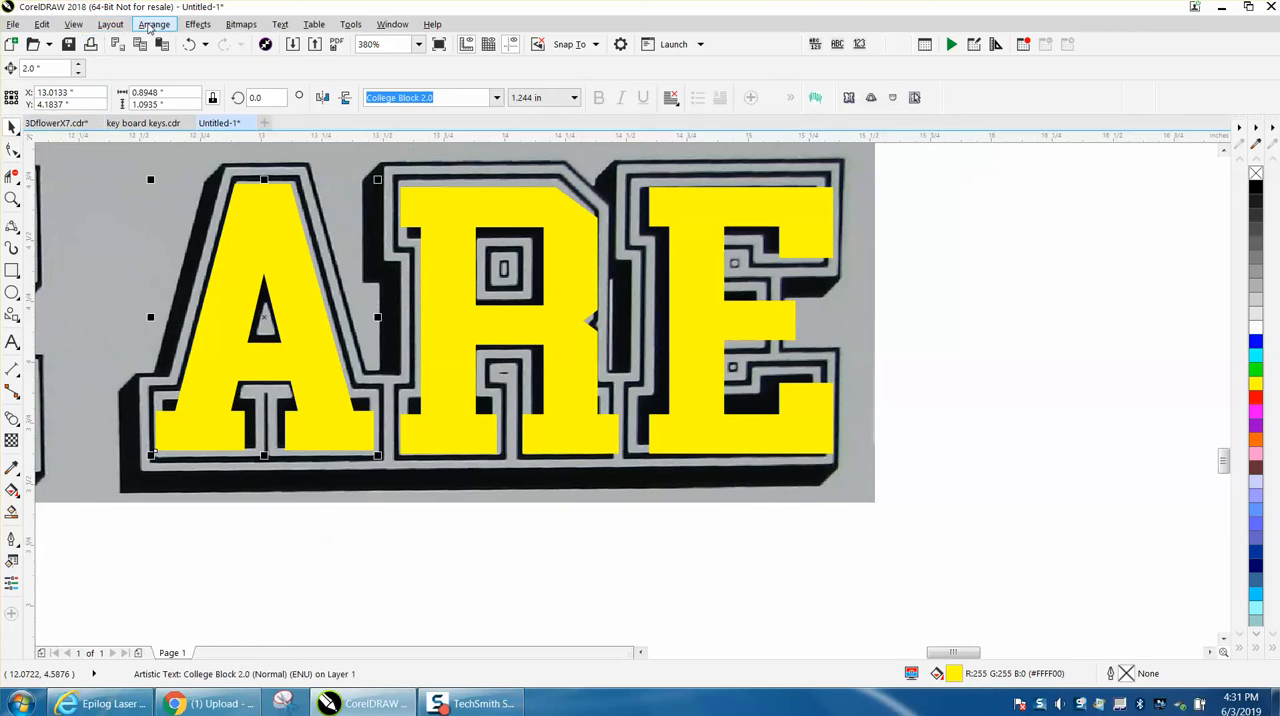
left_click(150, 25)
left_click(192, 408)
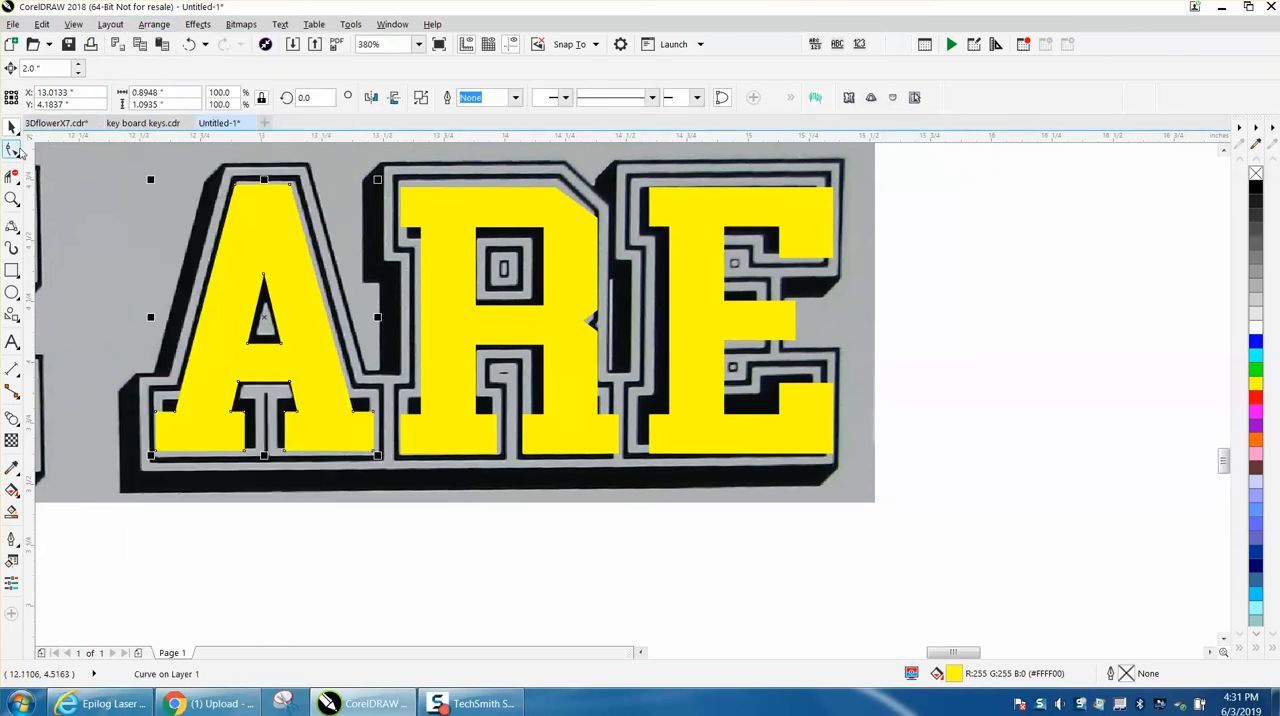
- Move the outer corner nodes of the A's two feet to match the feet in the reference image
left_click(12, 148)
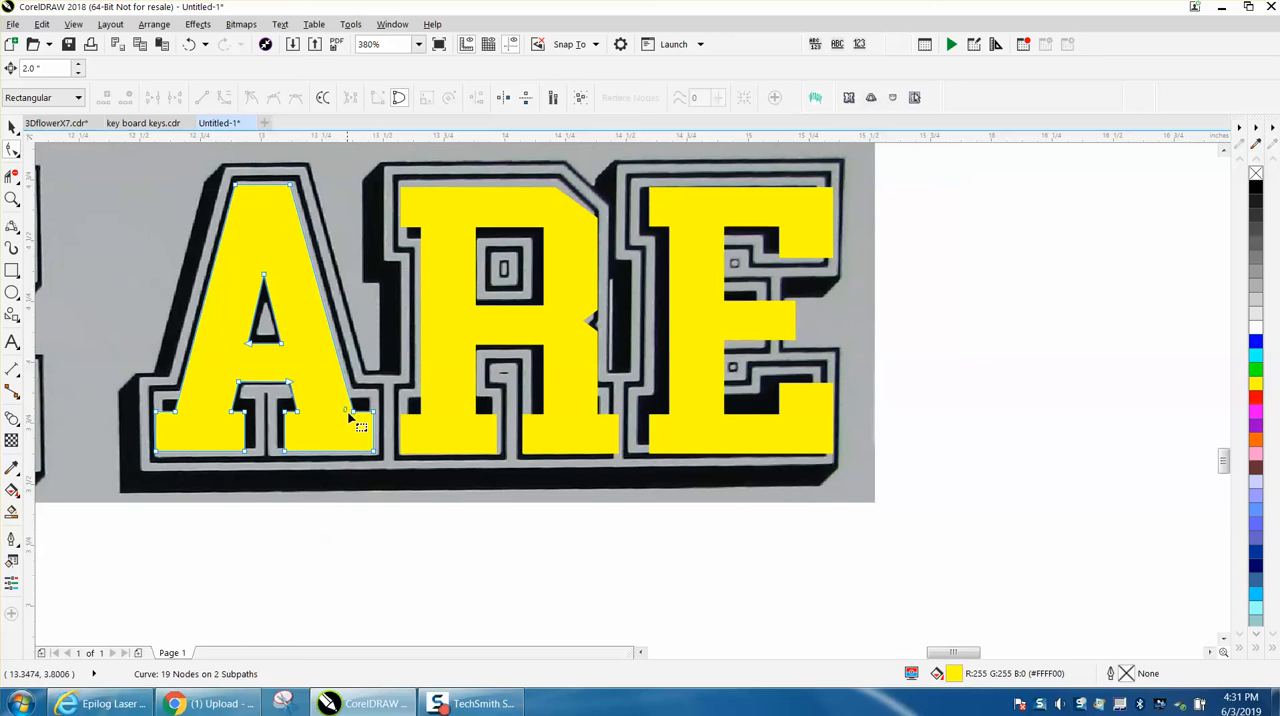
left_click_drag(373, 411, 370, 400)
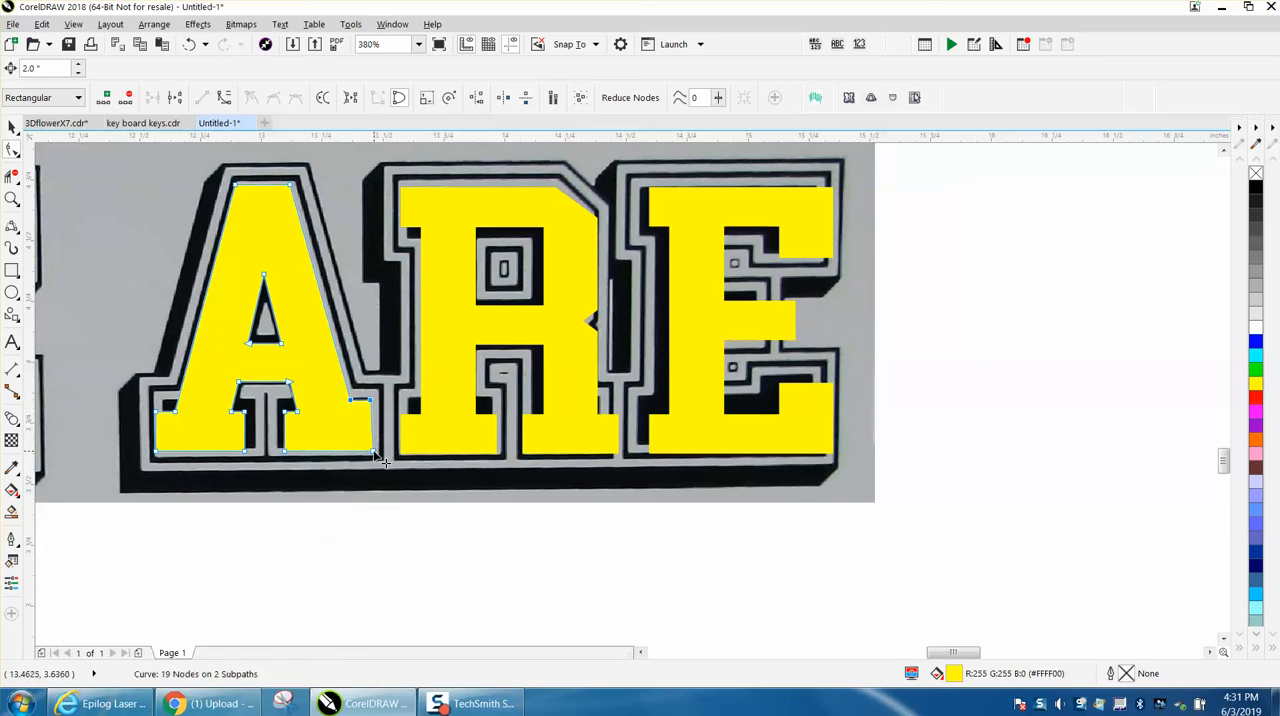
left_click_drag(373, 453, 369, 452)
left_click_drag(166, 457, 163, 402)
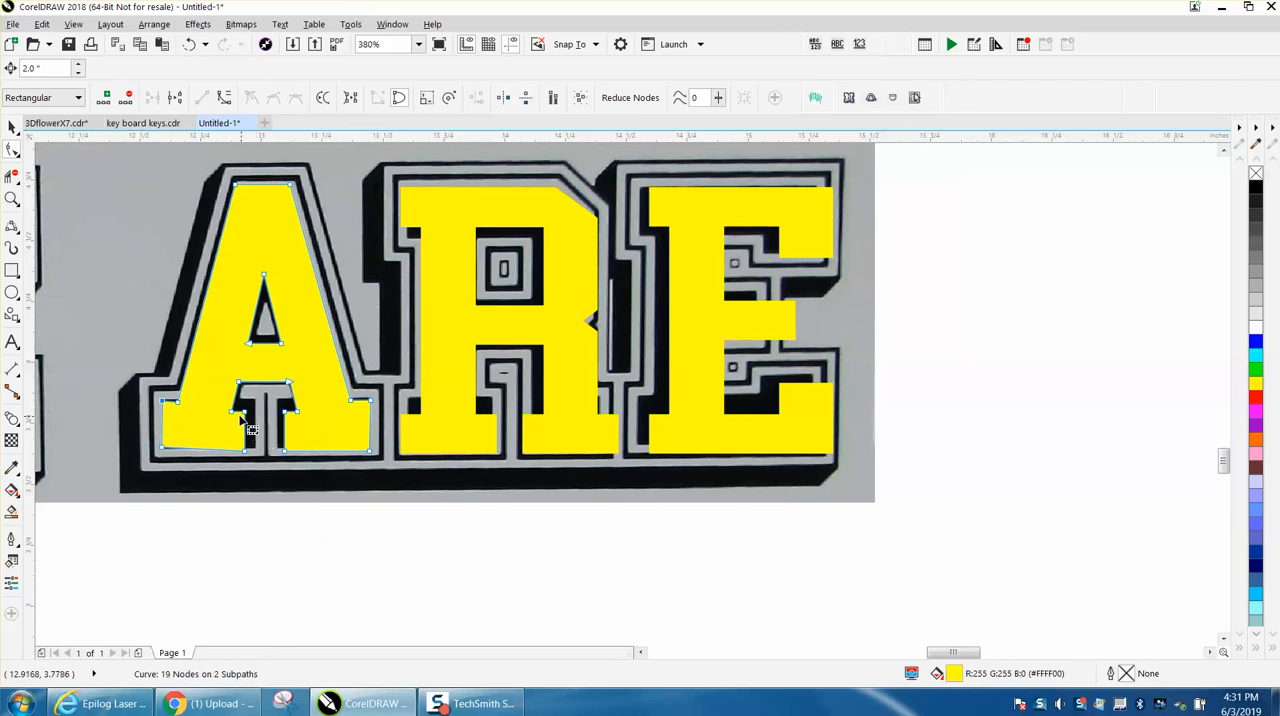
- Move the inner nodes of the A's left foot and the lower inner corner of its right foot to match the reference
left_click_drag(243, 412, 240, 401)
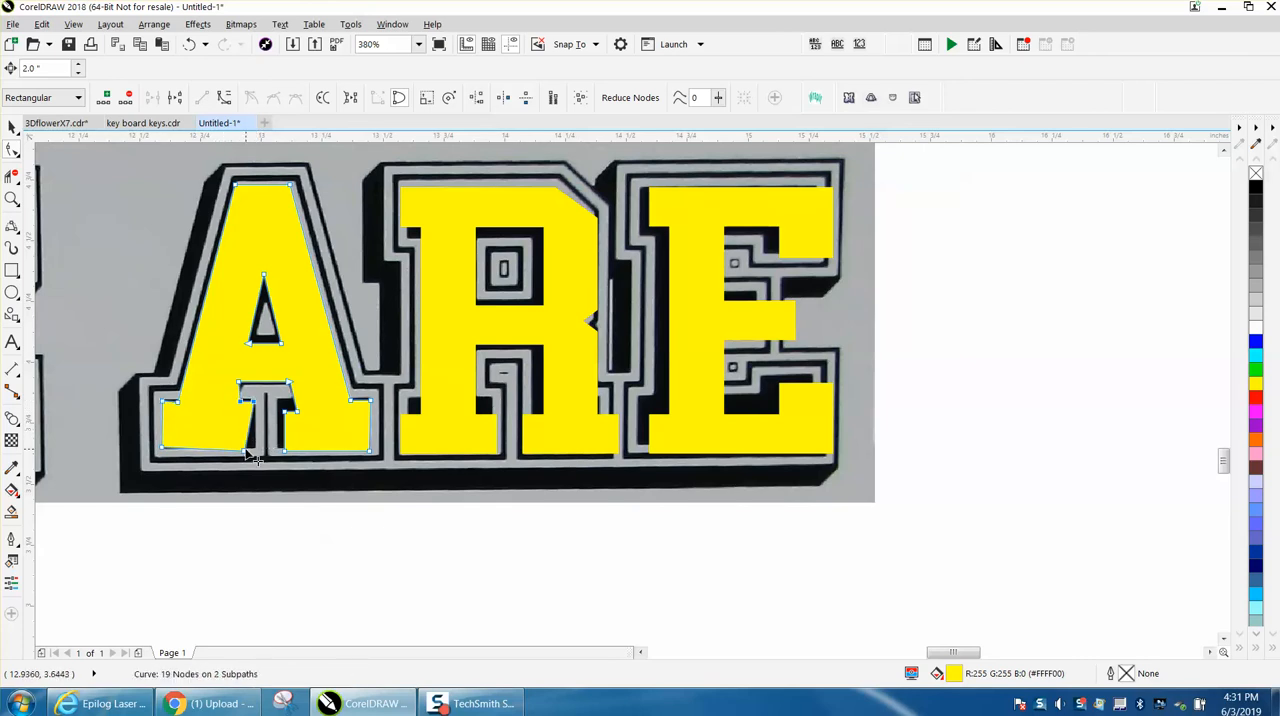
left_click_drag(256, 449, 256, 447)
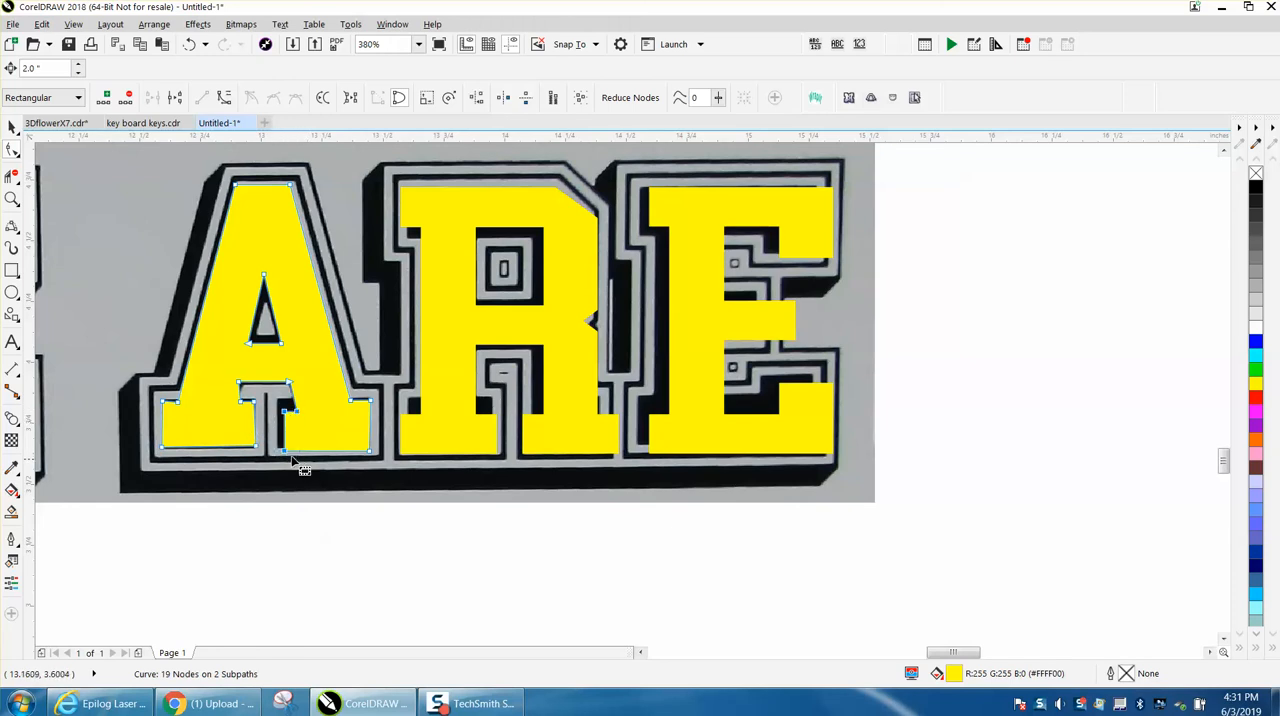
left_click_drag(286, 454, 278, 444)
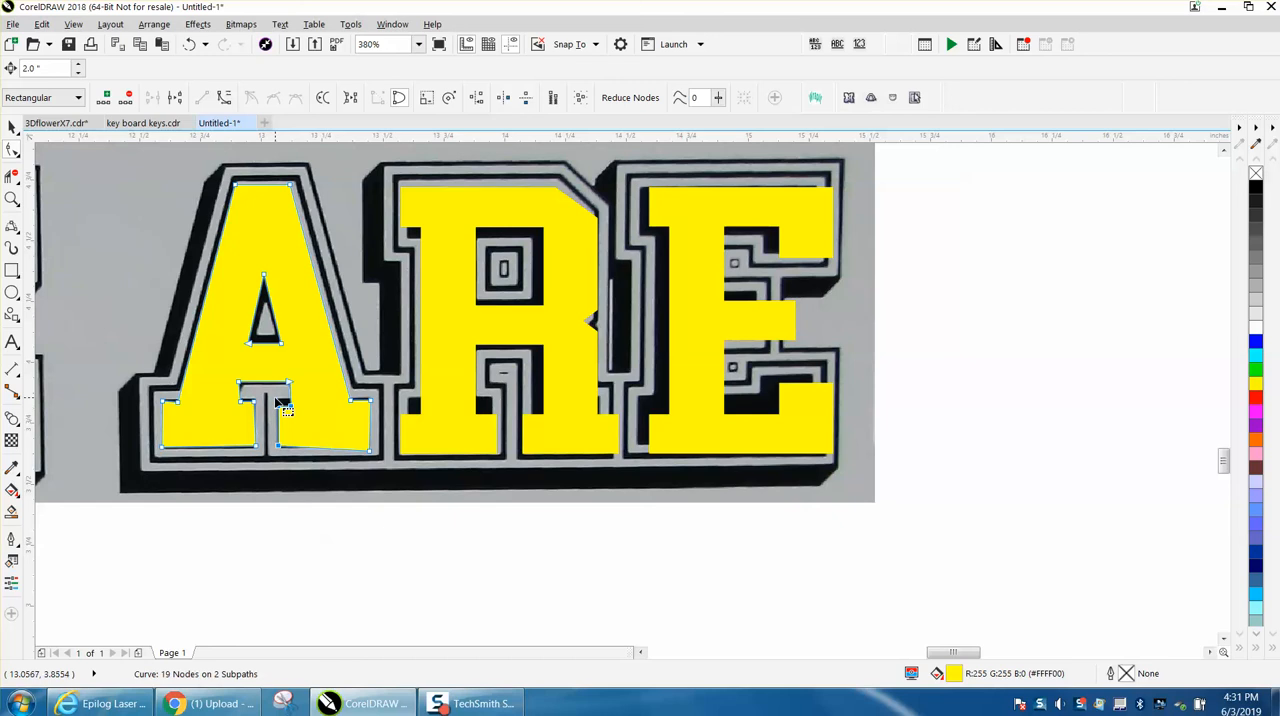
left_click(279, 410)
left_click(289, 421)
left_click_drag(279, 407, 279, 411)
left_click(189, 44)
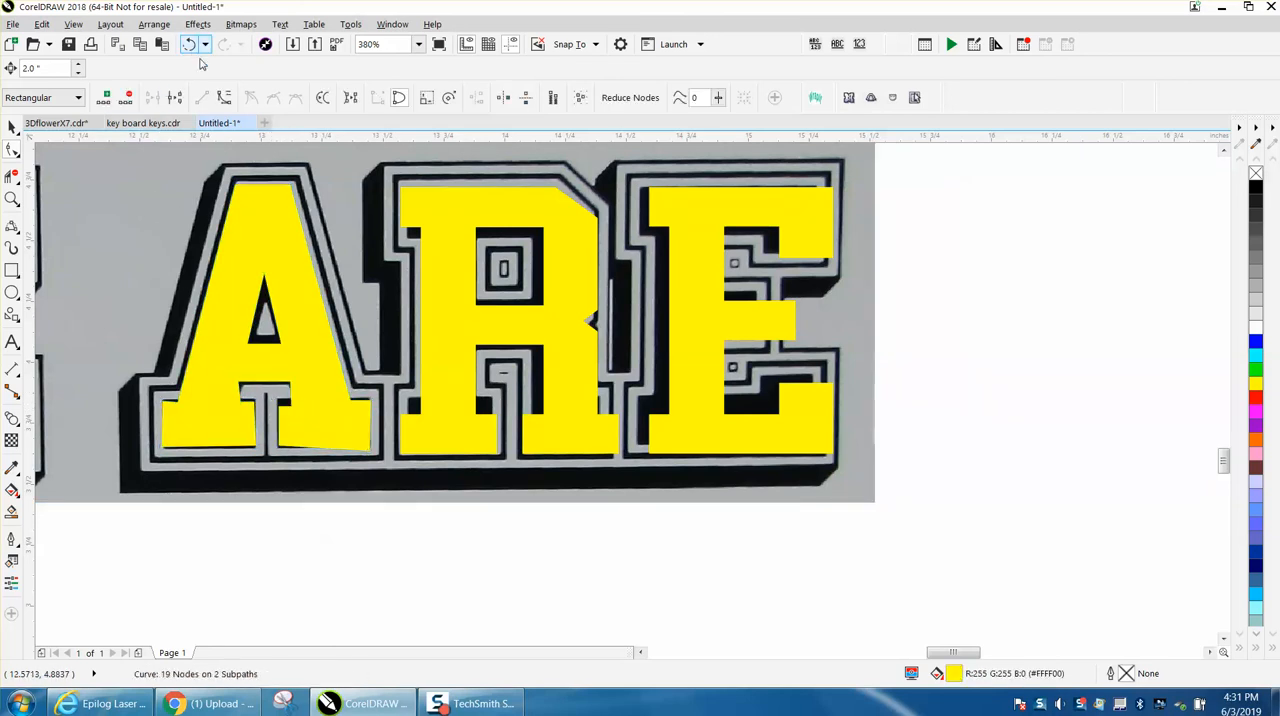
- Raise the upper inner nodes of the A's right foot and align the bottom nodes of both feet using Align Horizontal only
left_click_drag(299, 410, 302, 404)
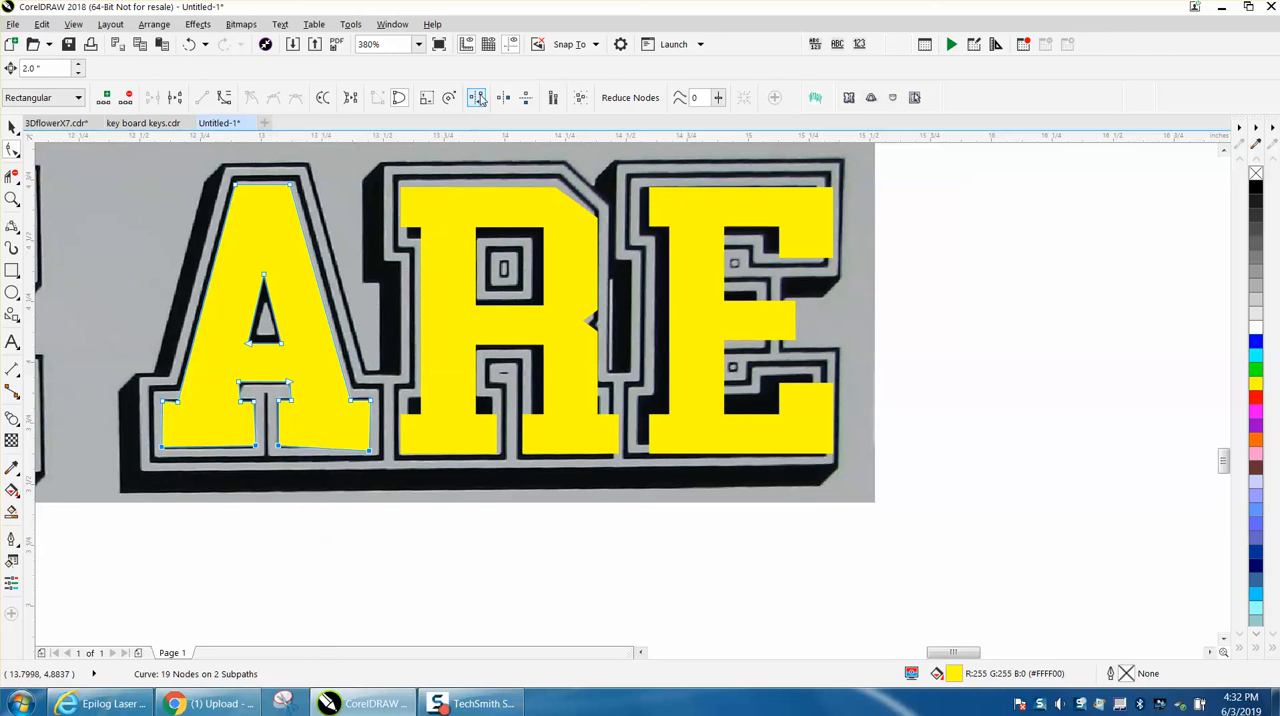
left_click(478, 98)
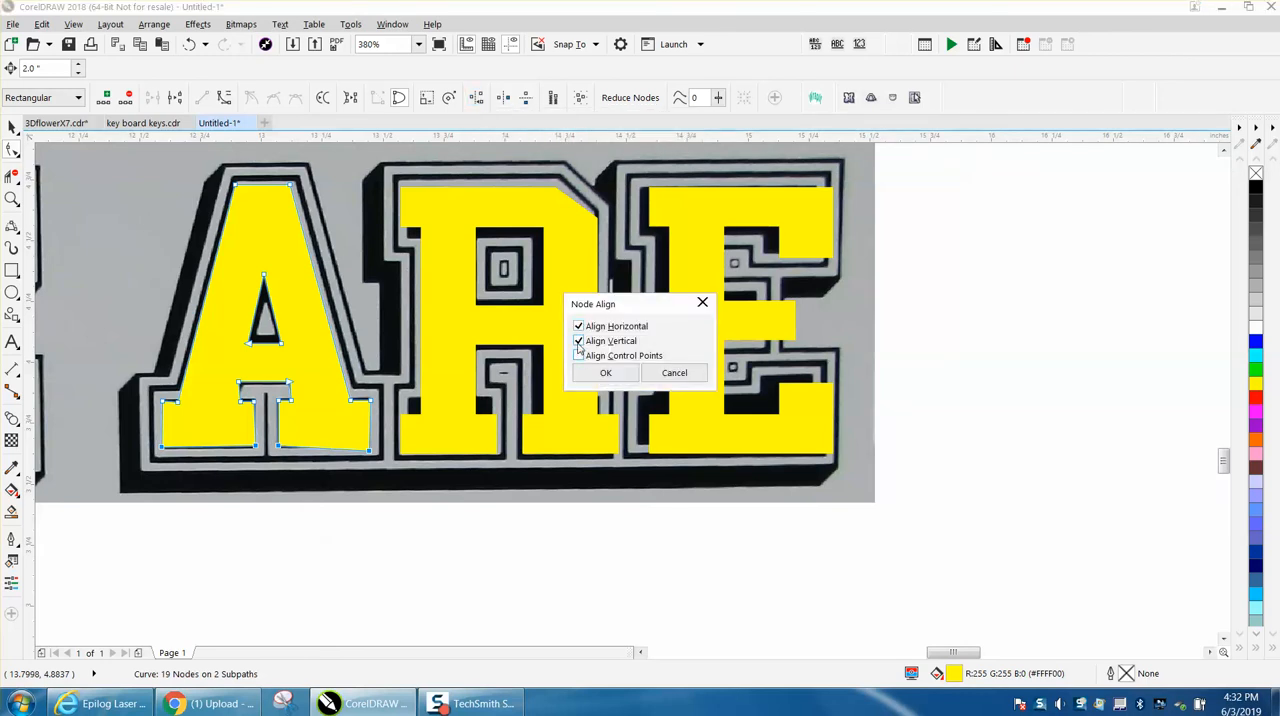
left_click(579, 342)
left_click(605, 372)
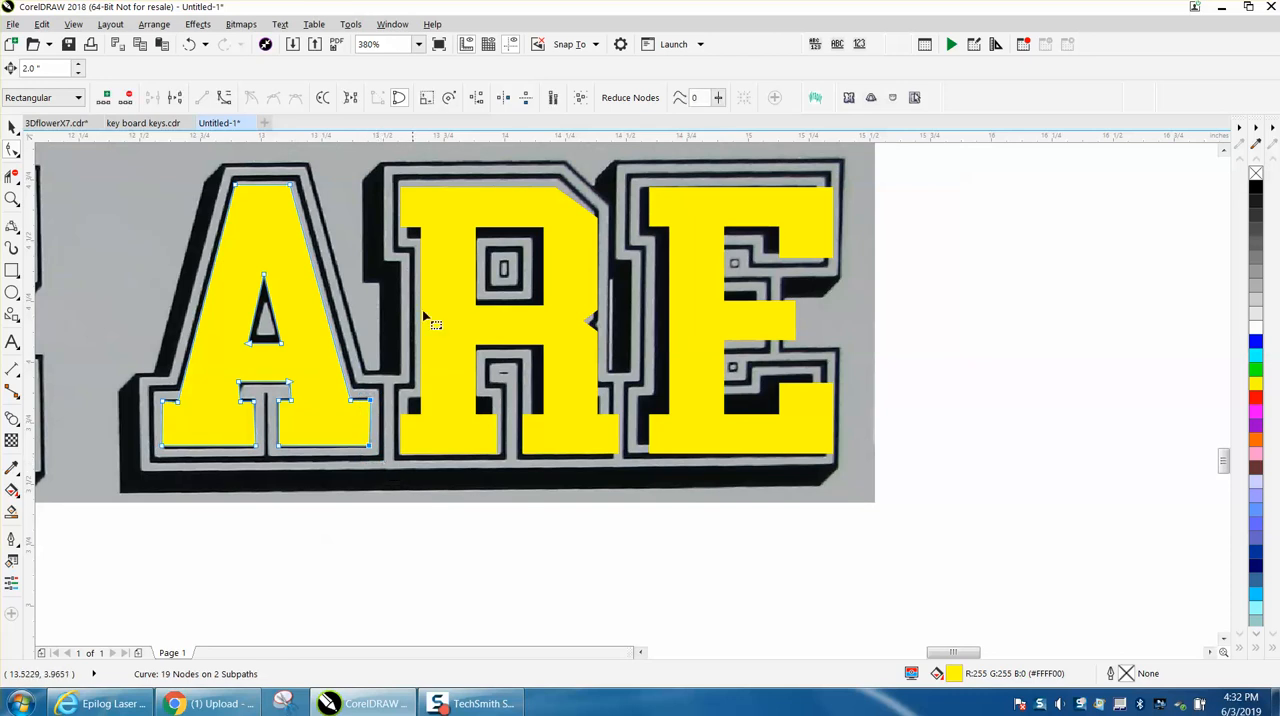
- Align the outer corner nodes of the A's right foot using Align Vertical only
left_click(477, 98)
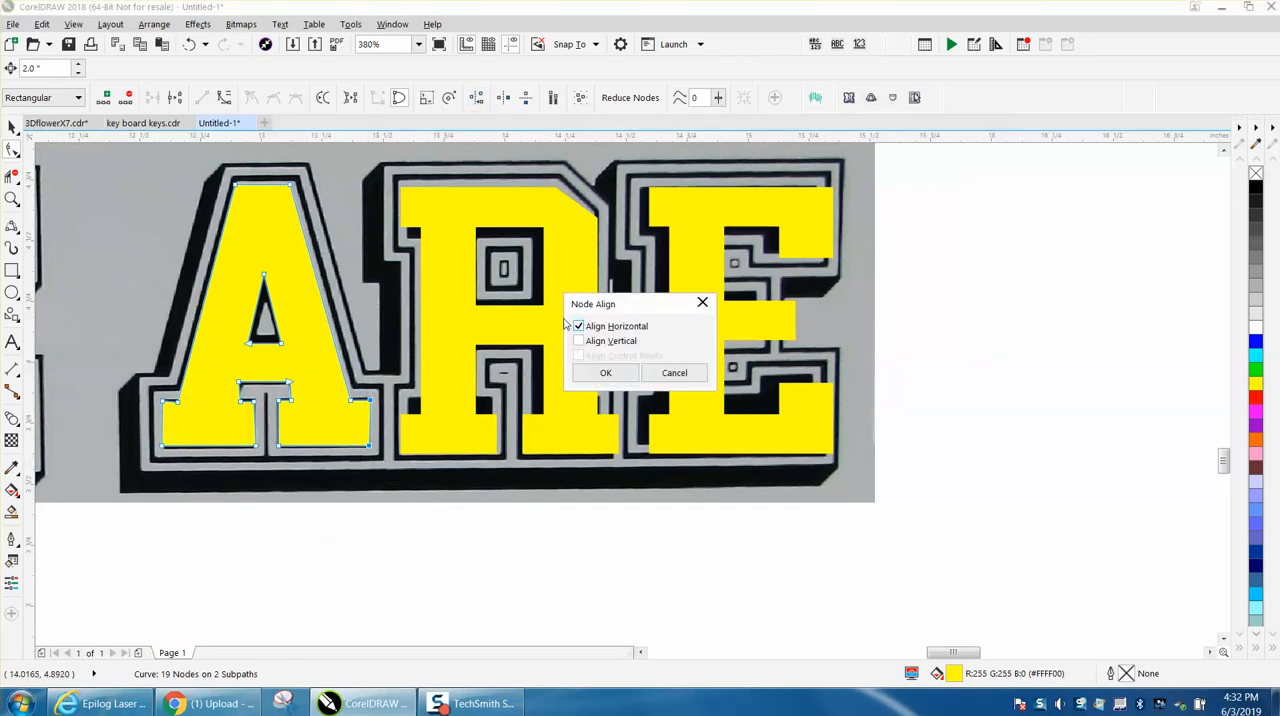
left_click(578, 341)
left_click(578, 326)
left_click(605, 372)
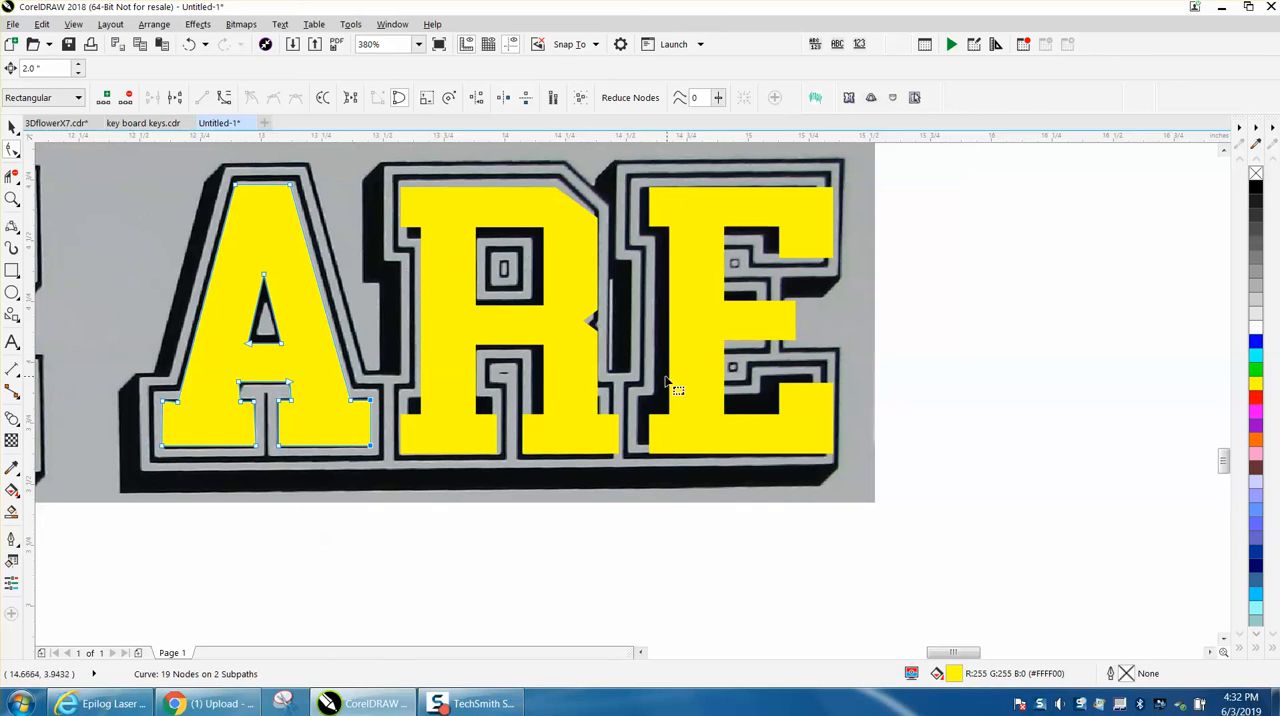
- Nudge the yellow letters A, R and E down 2 inches each, below the reference image
scroll(563, 366, "down", 2)
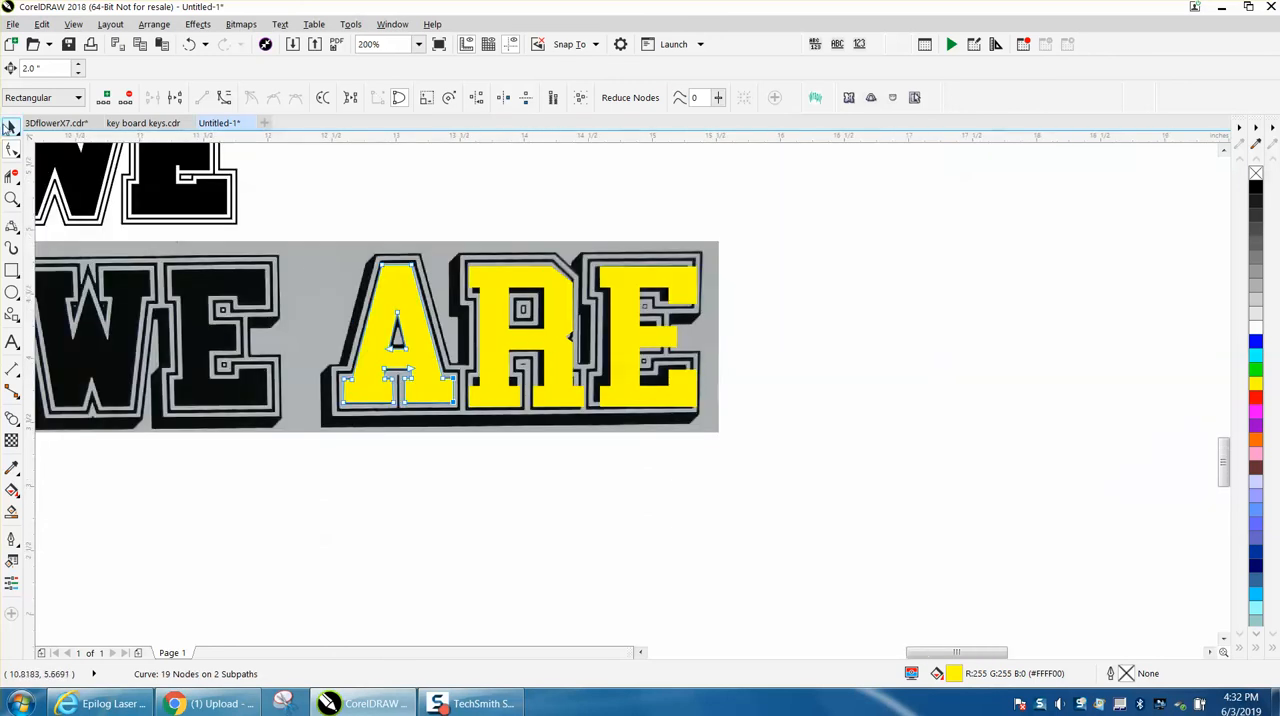
left_click(9, 127)
left_click(447, 176)
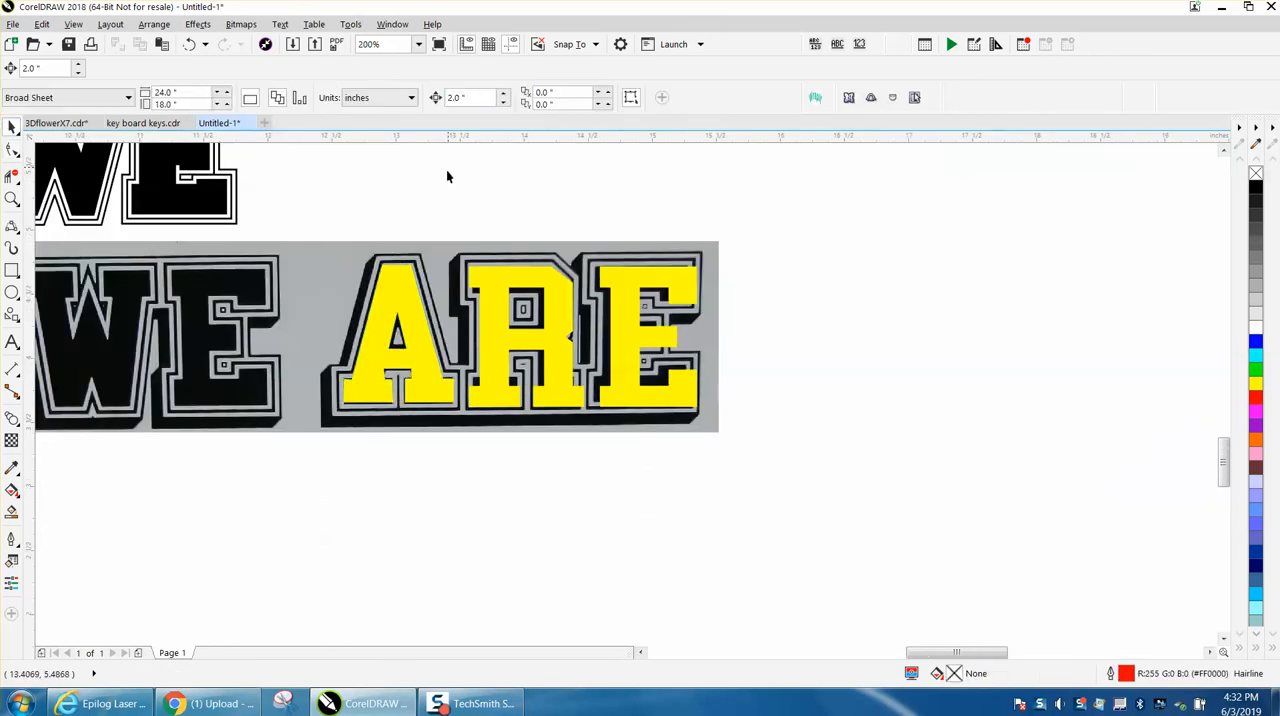
left_click(415, 303)
key("Down")
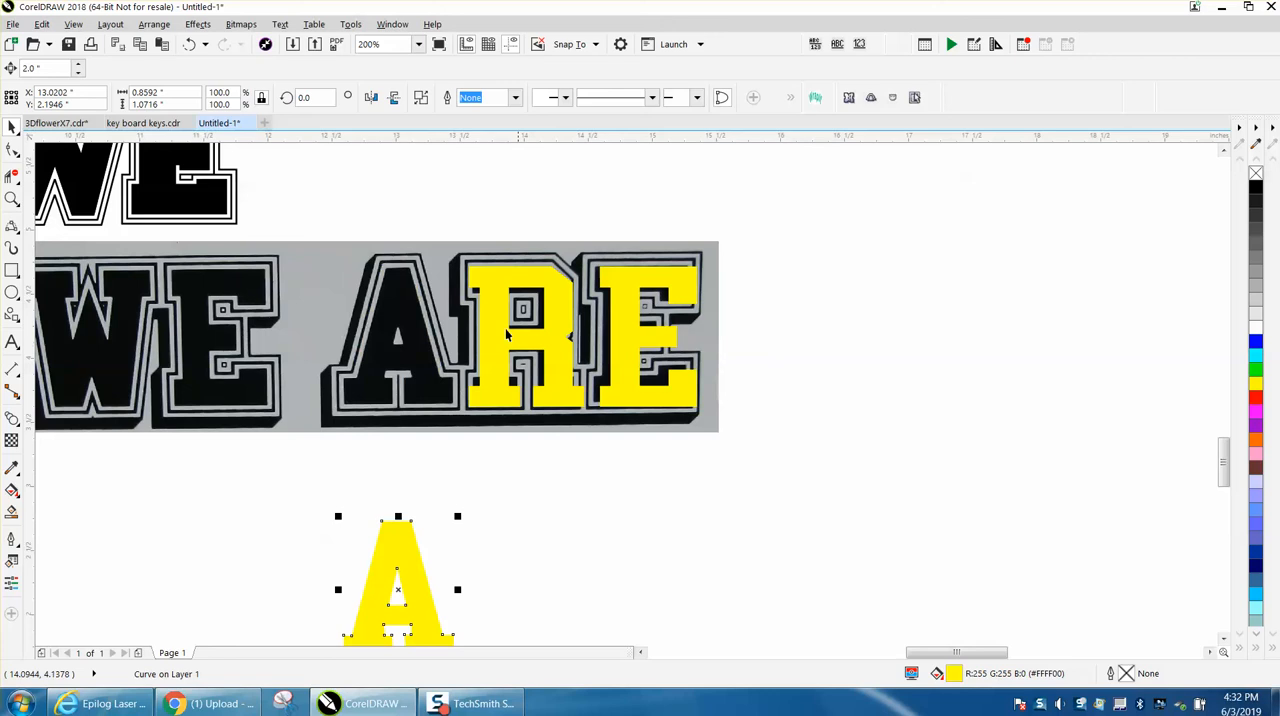
left_click(500, 332)
key("Down")
left_click(620, 350)
key("Down")
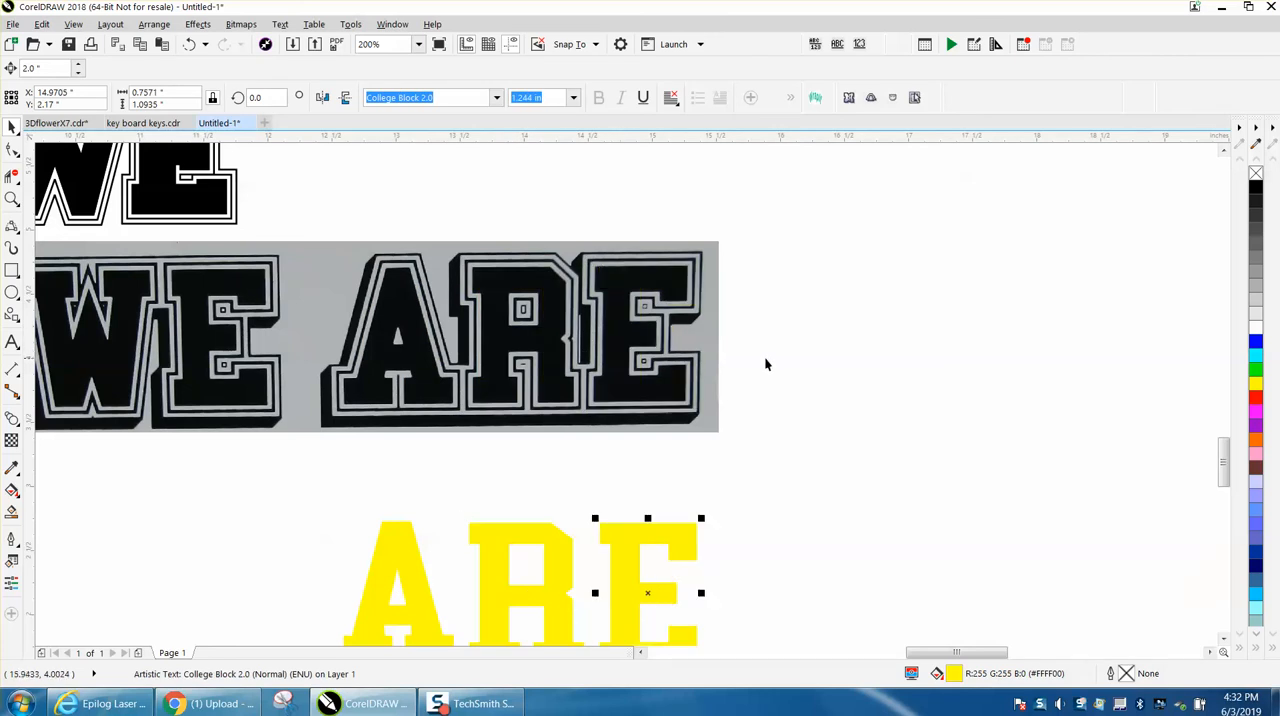
- Select the letters A, R and E together, remove their fill and give them a black hairline outline
scroll(714, 357, "down", 1)
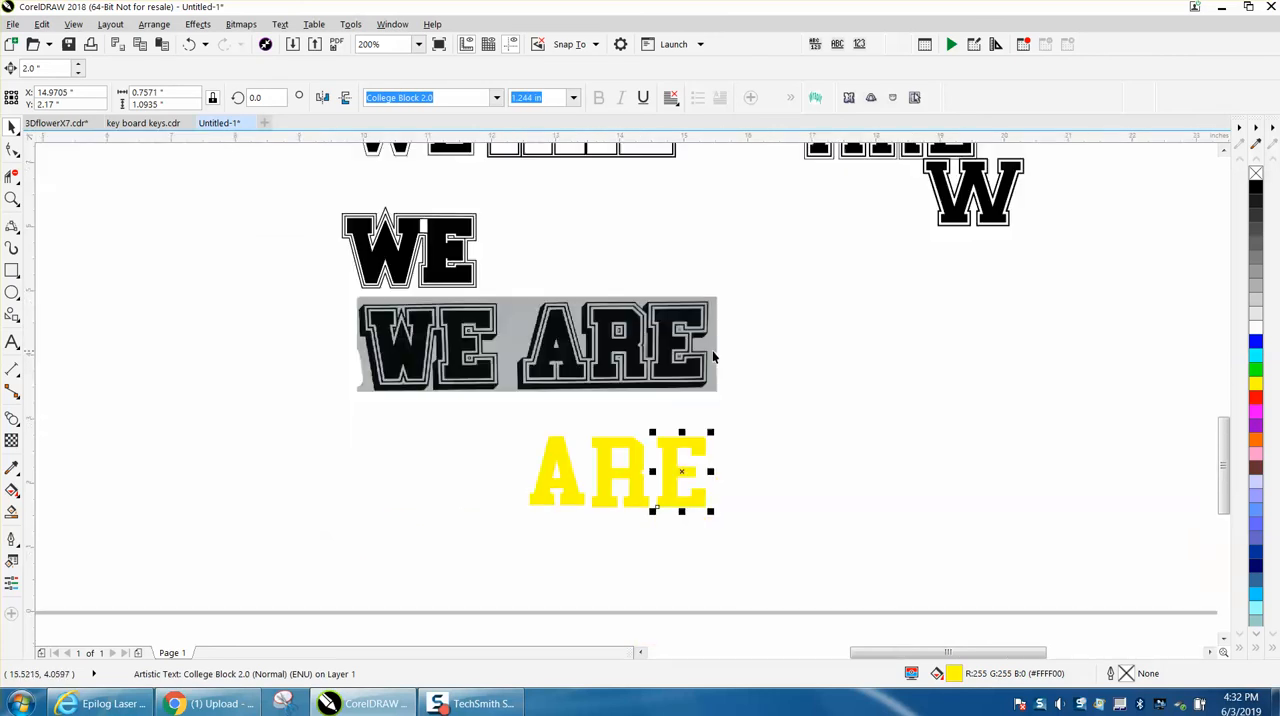
left_click(12, 198)
left_click_drag(741, 543, 741, 543)
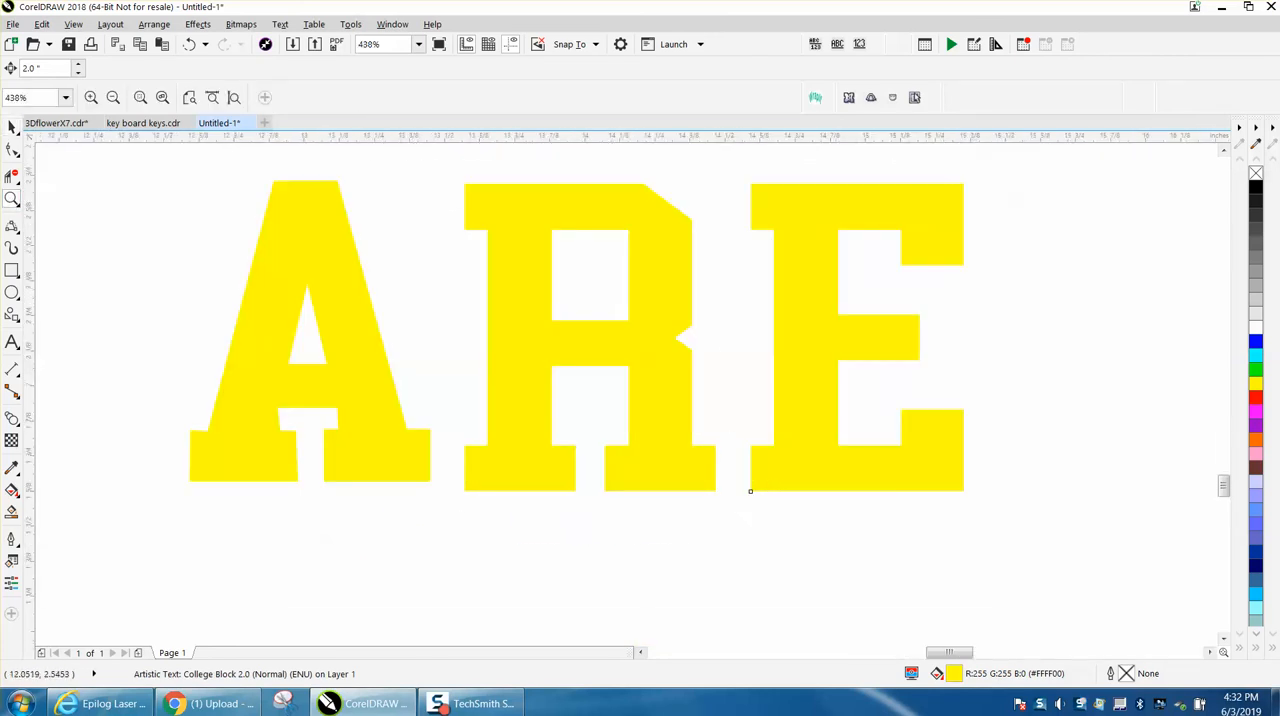
left_click(12, 127)
left_click_drag(155, 157, 286, 242)
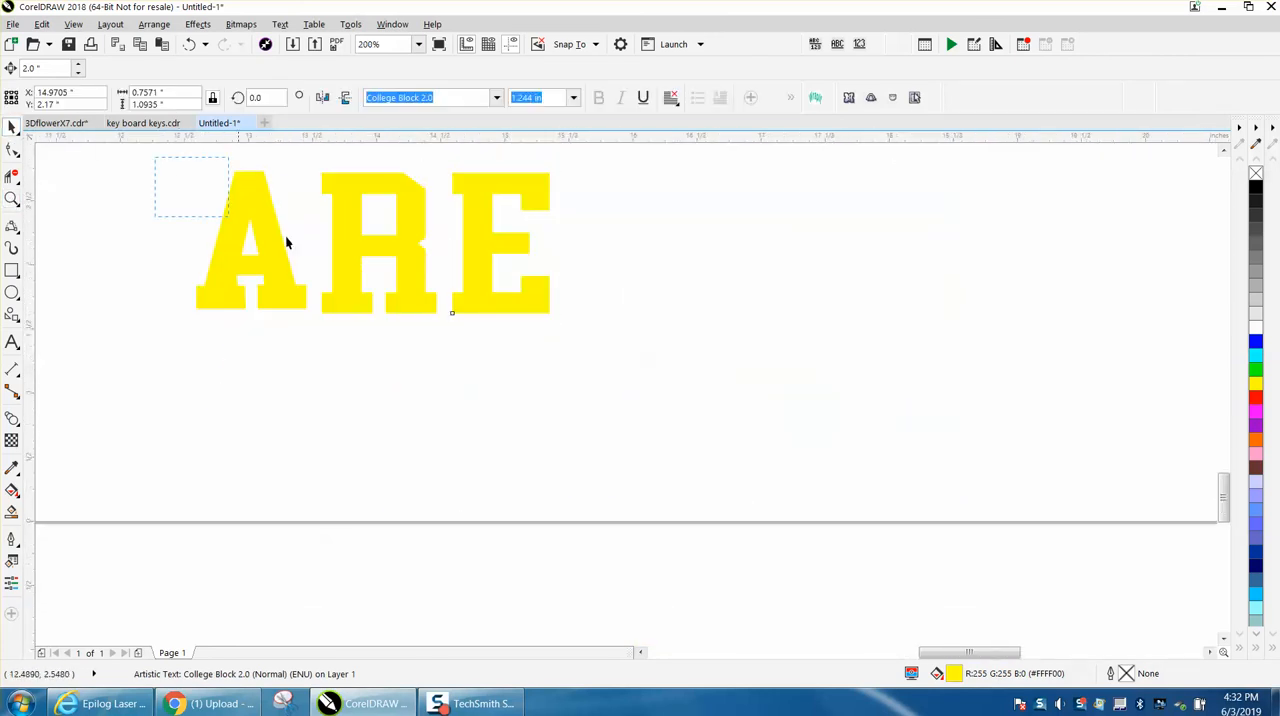
left_click_drag(609, 338, 609, 338)
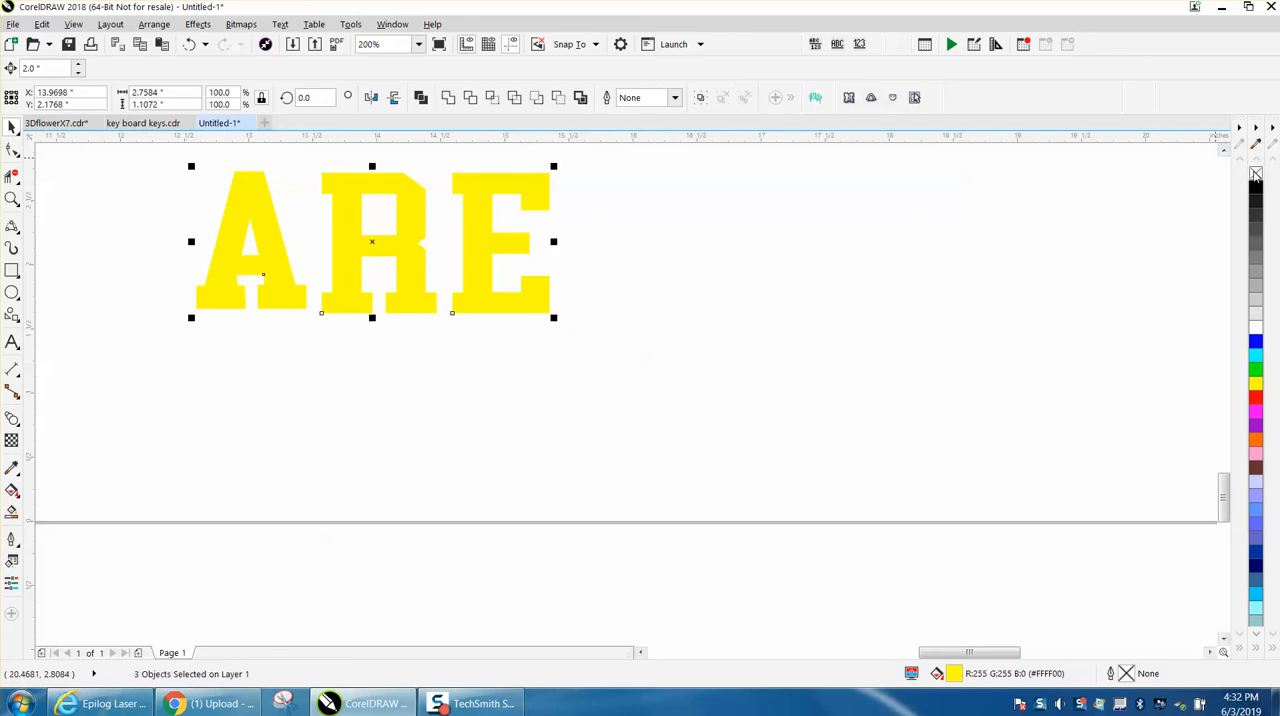
left_click(1256, 175)
right_click(1257, 189)
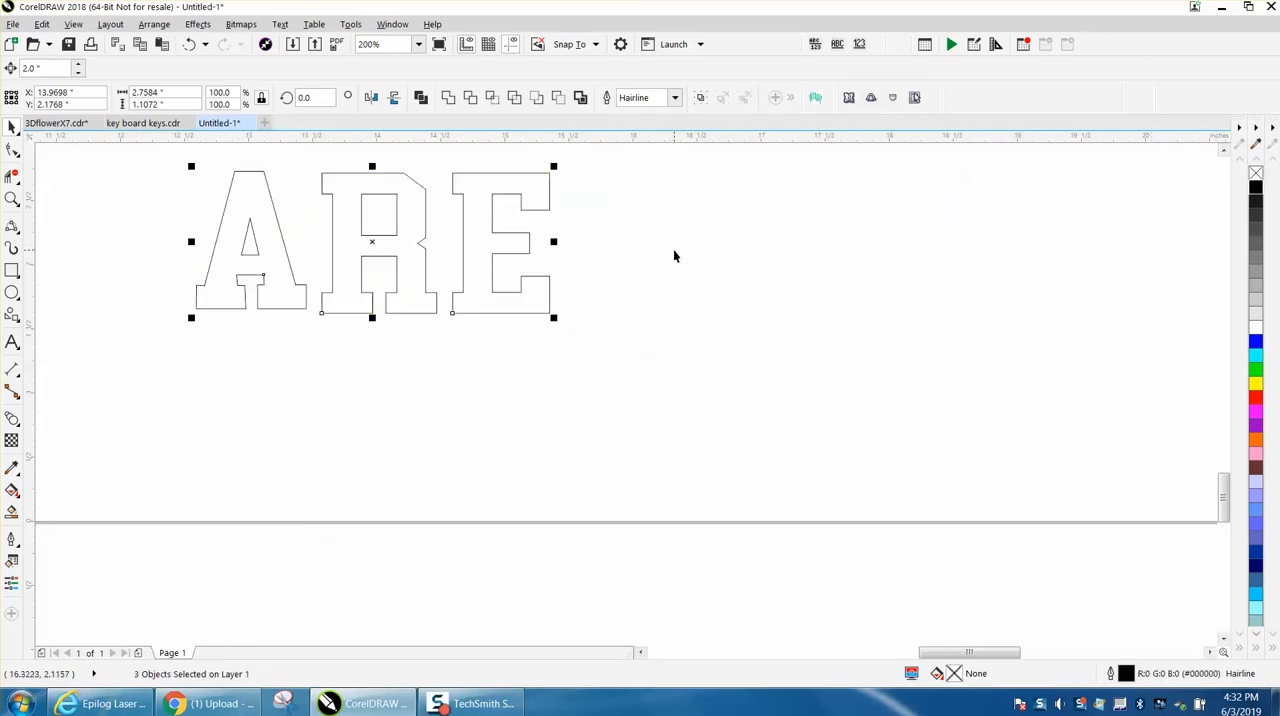
- Open the Contour settings and convert the letters A, R and E to curves
left_click(197, 24)
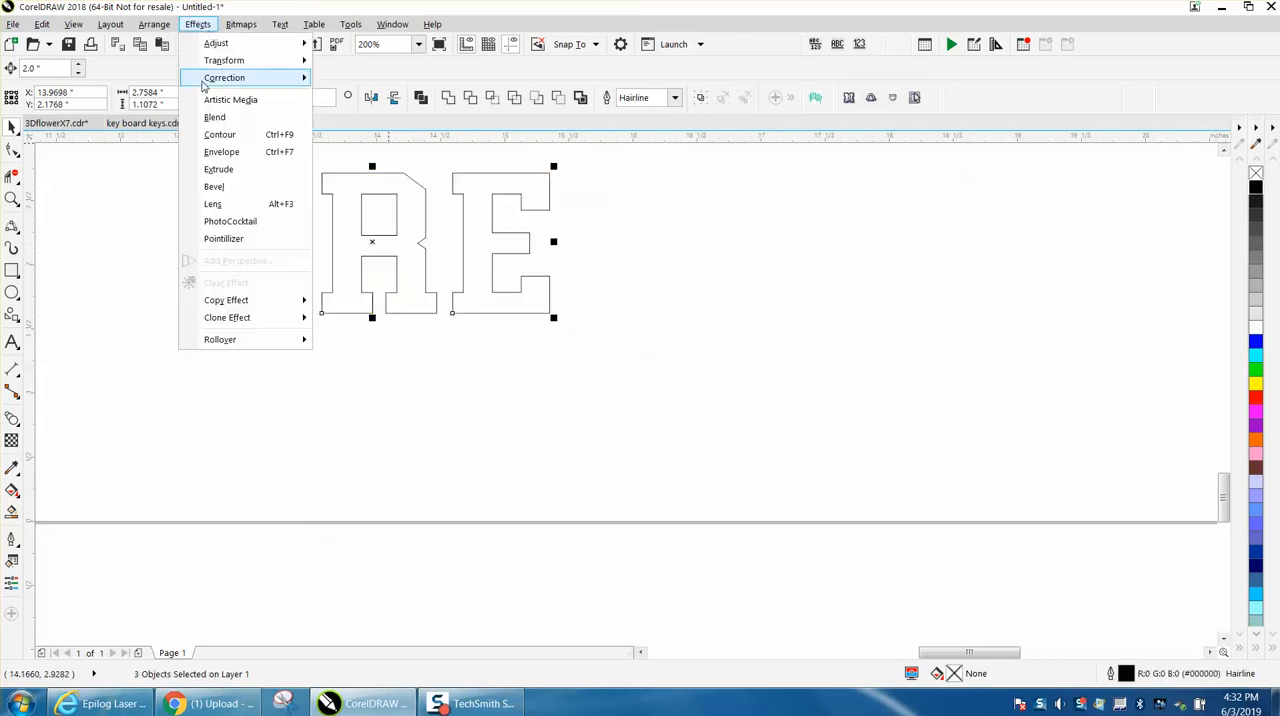
left_click(228, 135)
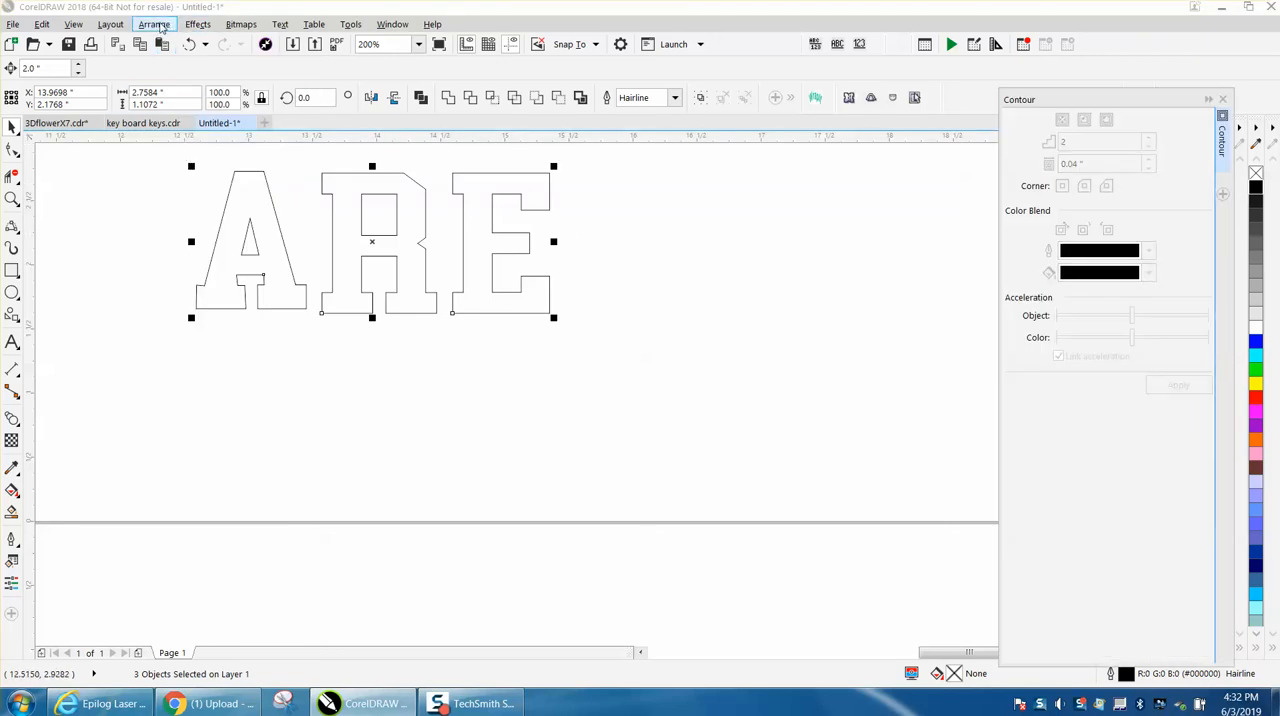
left_click(158, 26)
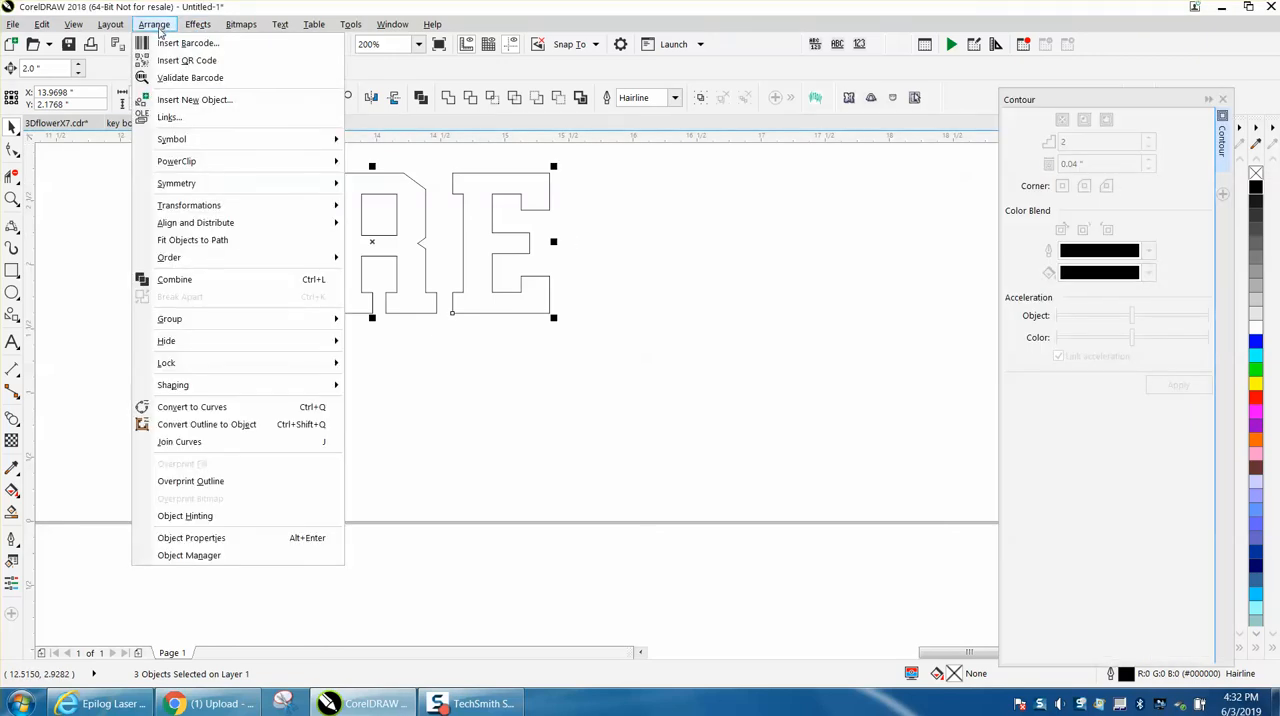
left_click(199, 408)
left_click(214, 354)
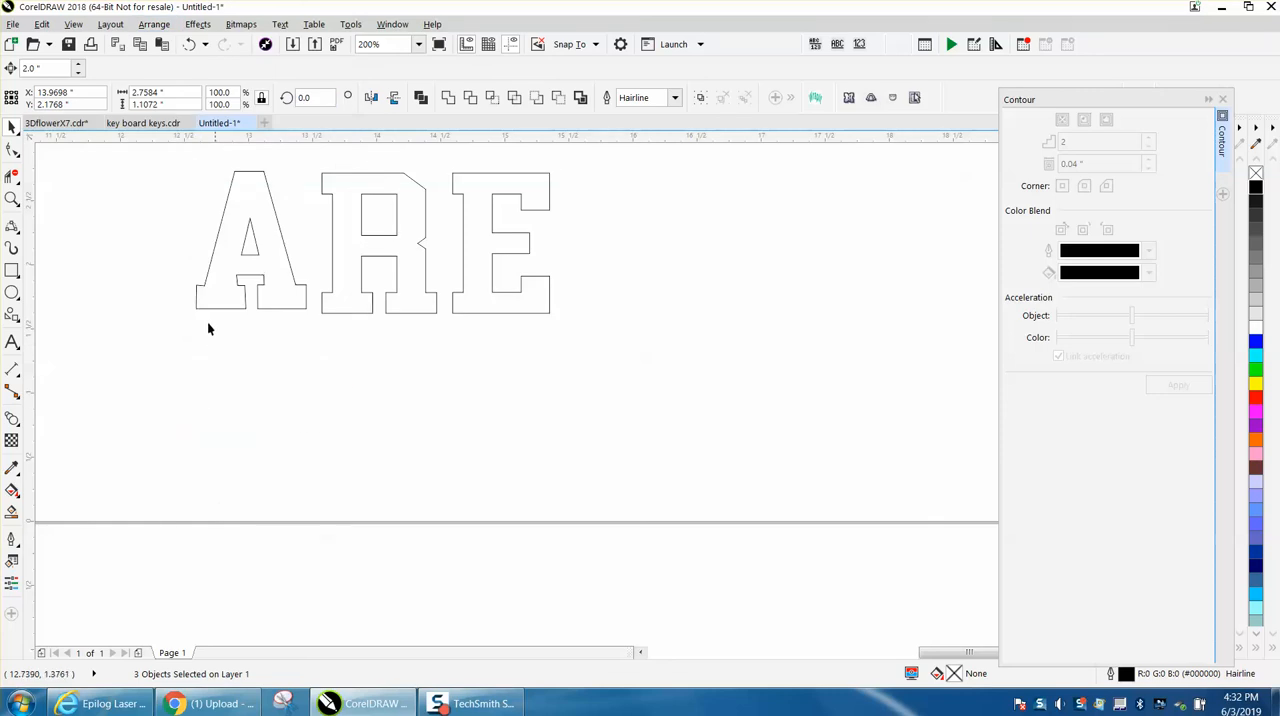
- Apply an outside contour with 2 steps at a 0.04-inch offset separately to the letters A, R and E
left_click(250, 221)
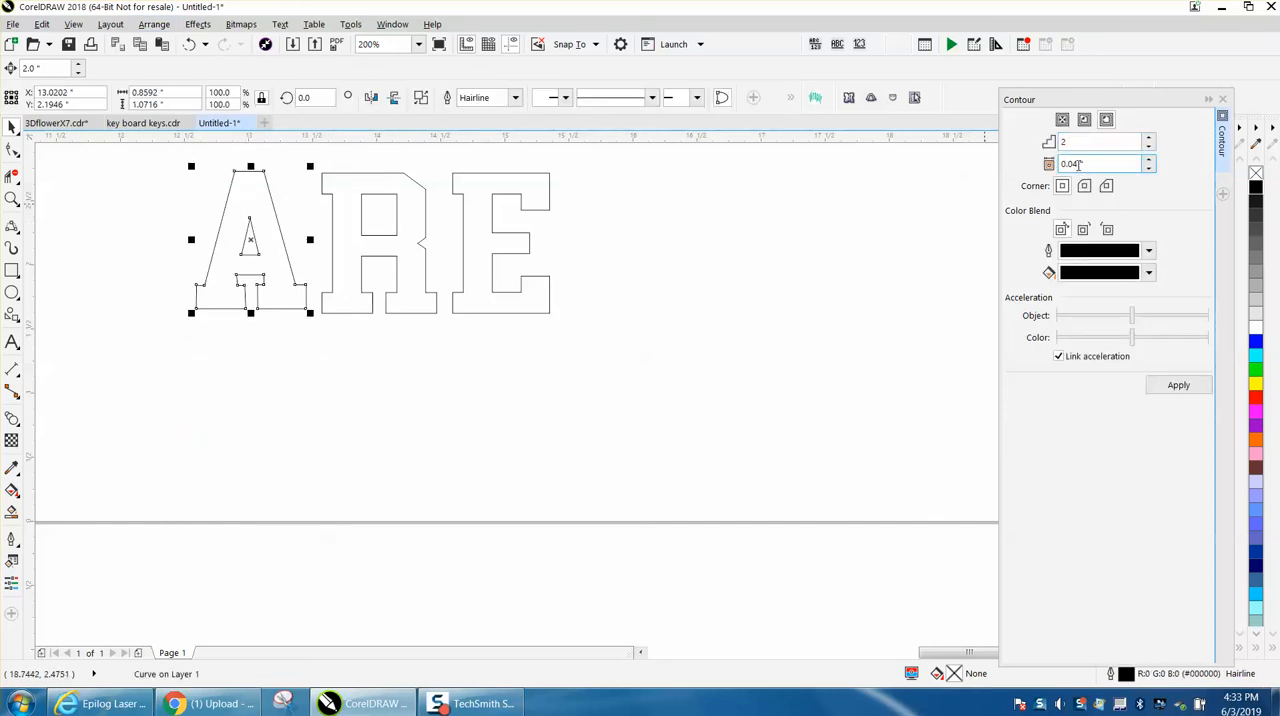
left_click(1193, 387)
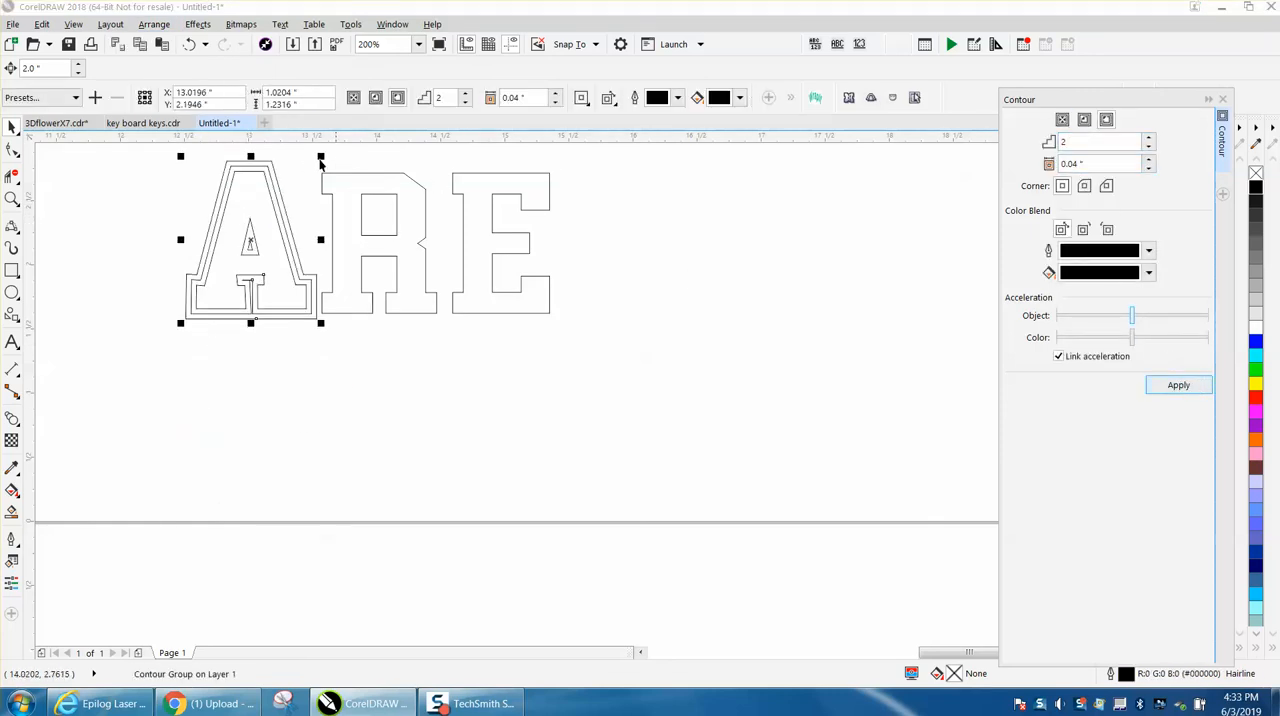
left_click_drag(313, 171, 406, 289)
left_click_drag(446, 337, 448, 337)
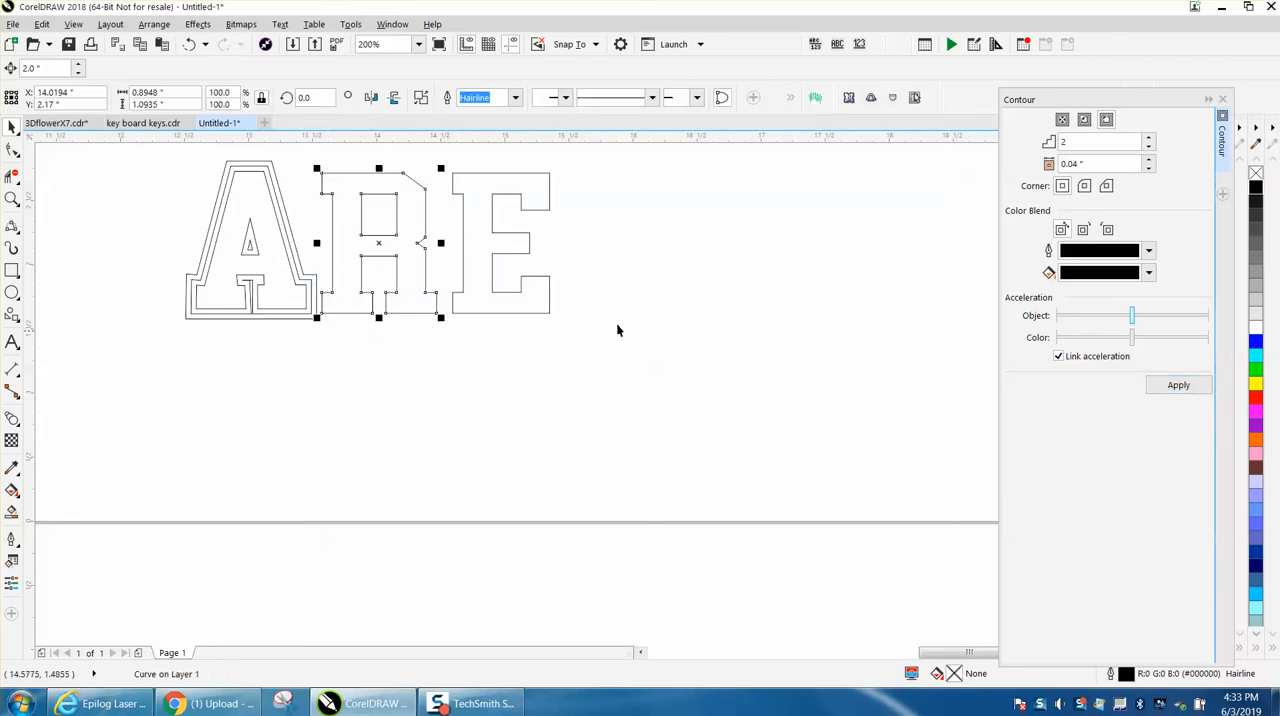
left_click(1165, 387)
left_click_drag(606, 158, 461, 337)
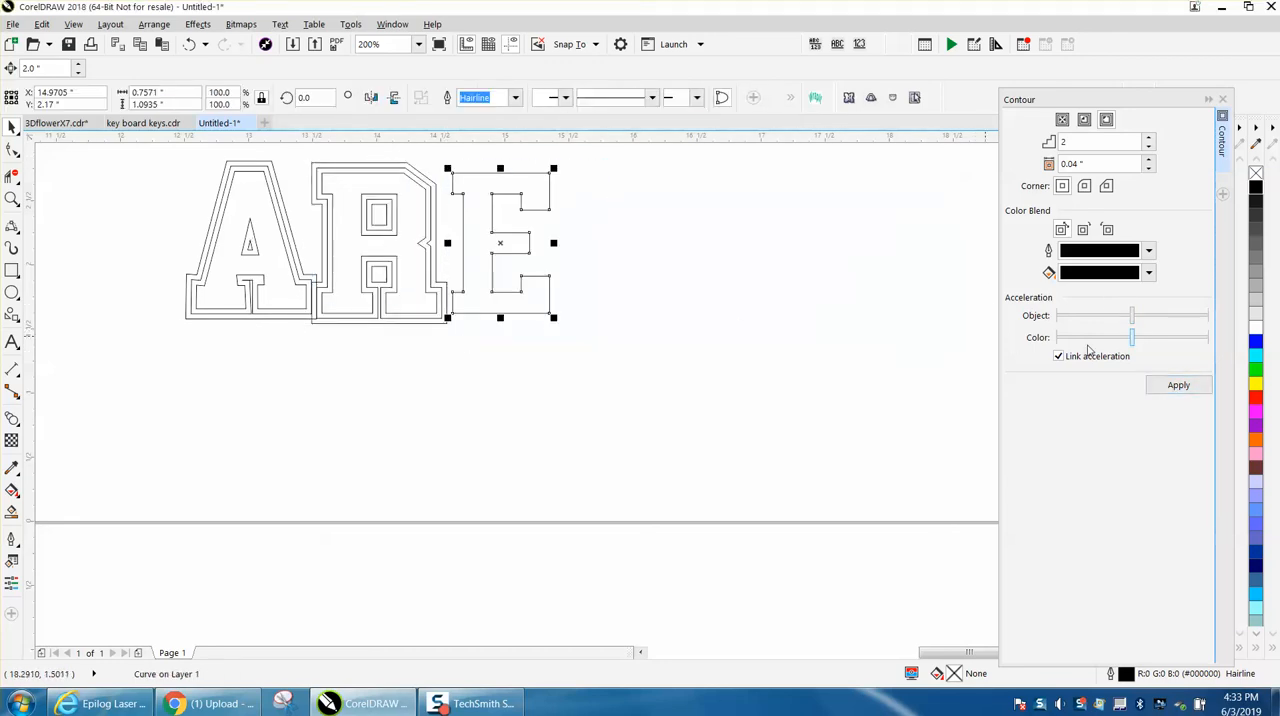
left_click(1179, 387)
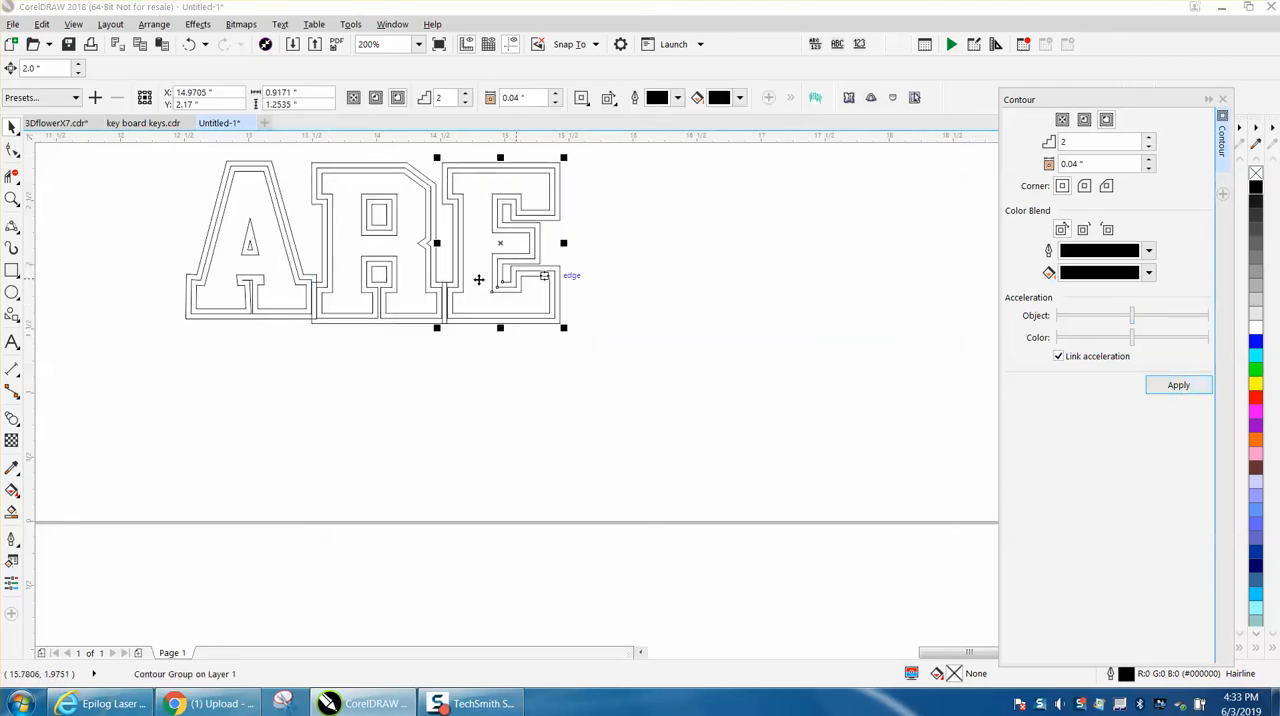
- Select all three letters with their contours and set their outline width to 1.0 pt
left_click_drag(143, 140, 605, 371)
double_click(1125, 675)
left_click(549, 253)
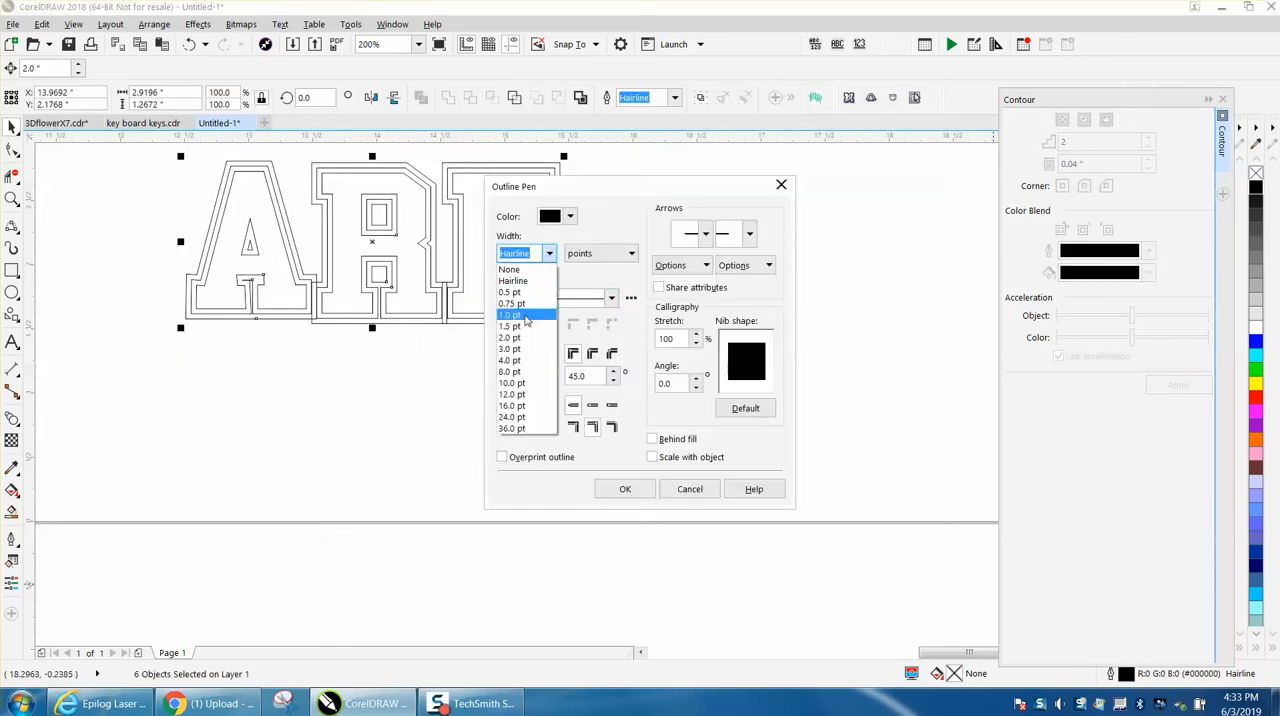
left_click(520, 316)
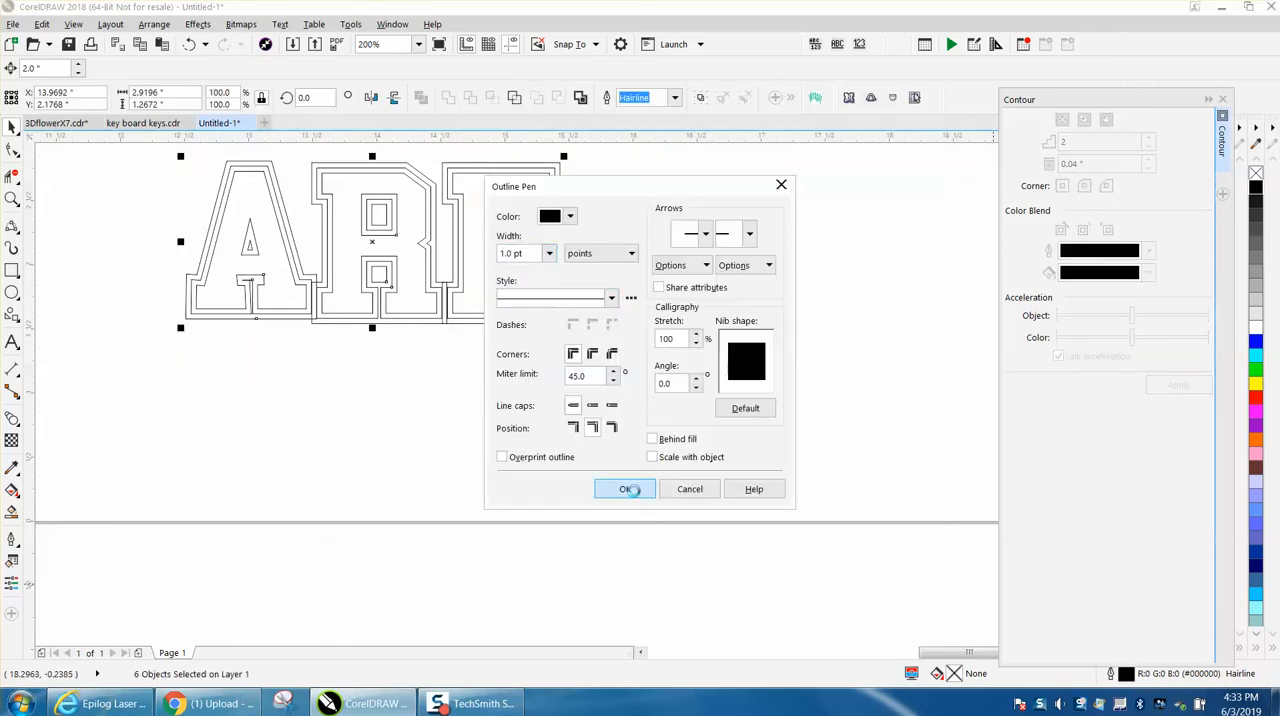
left_click(627, 489)
- Smart Fill the inner bodies of the A, R and E with black and no outline, and close the Contour settings
left_click(12, 511)
left_click(241, 268)
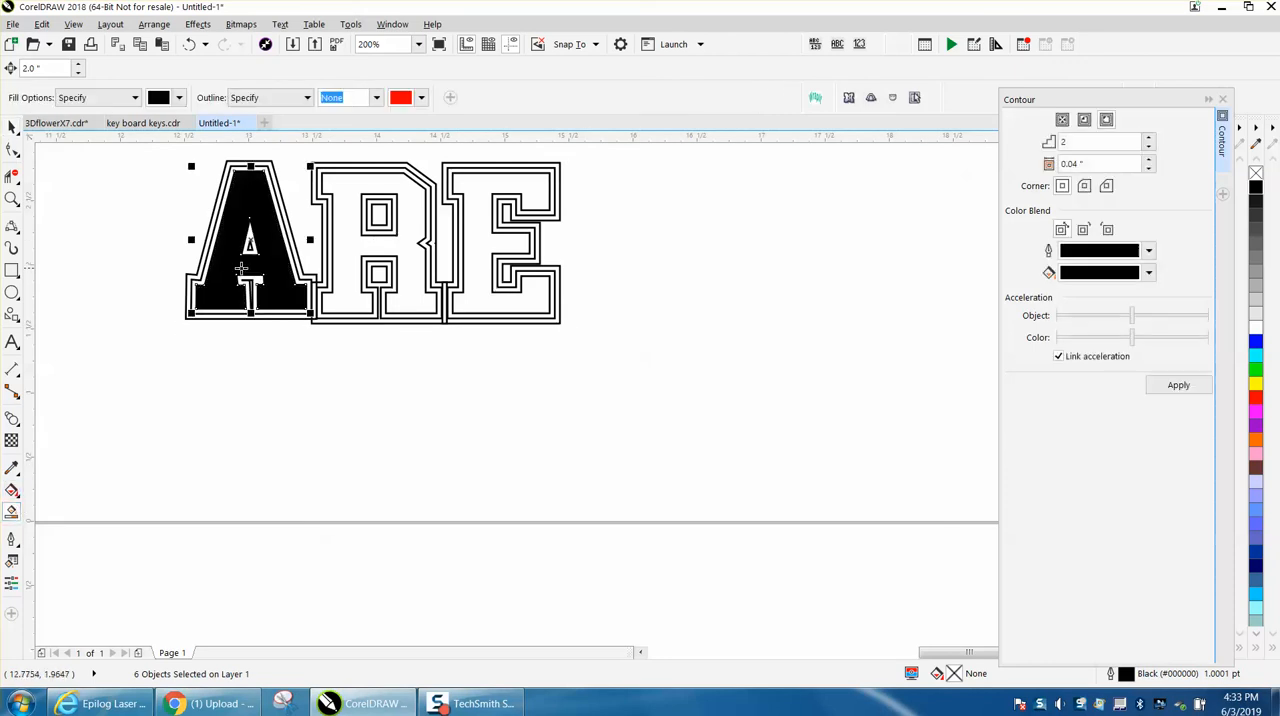
left_click(355, 247)
left_click(472, 230)
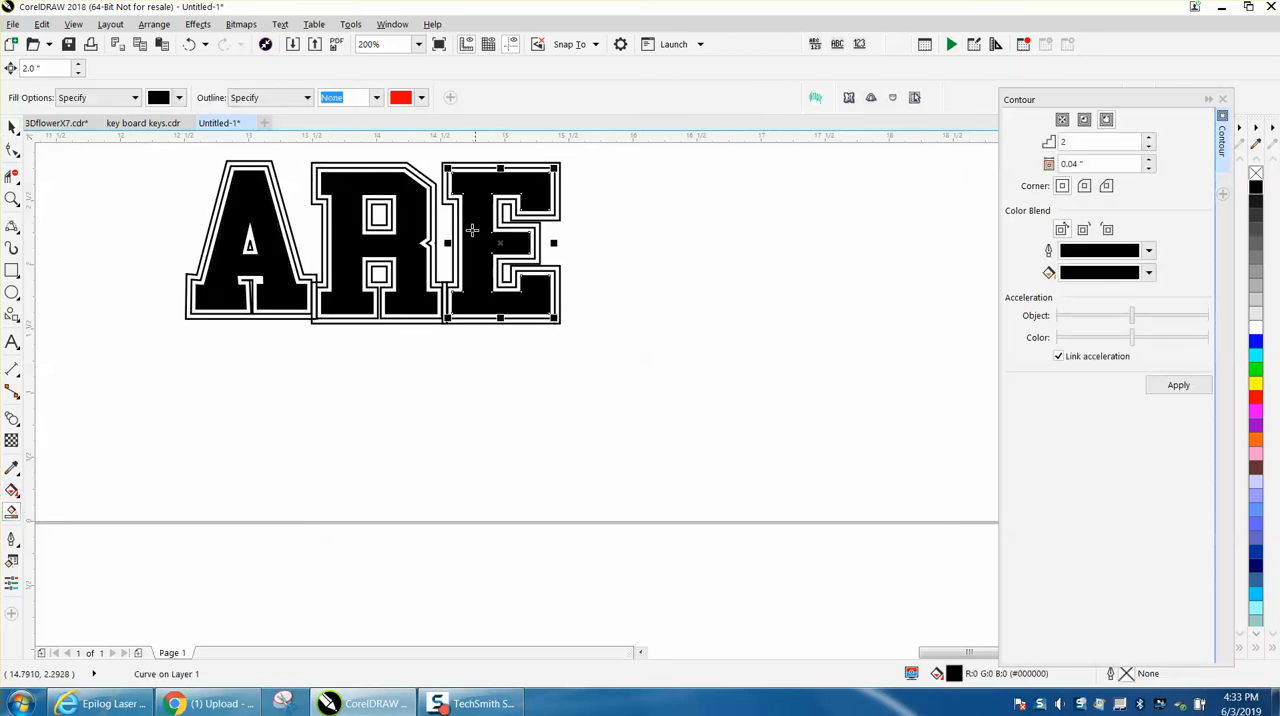
scroll(673, 258, "down", 1)
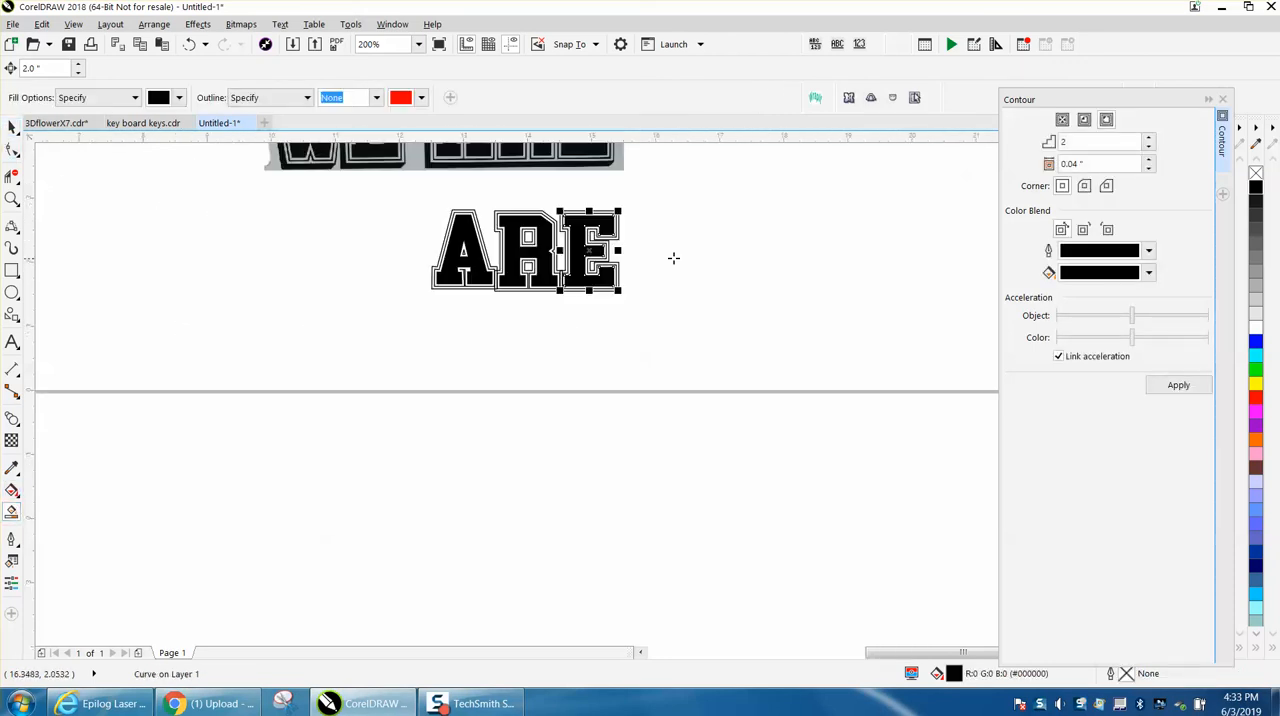
left_click(1226, 172)
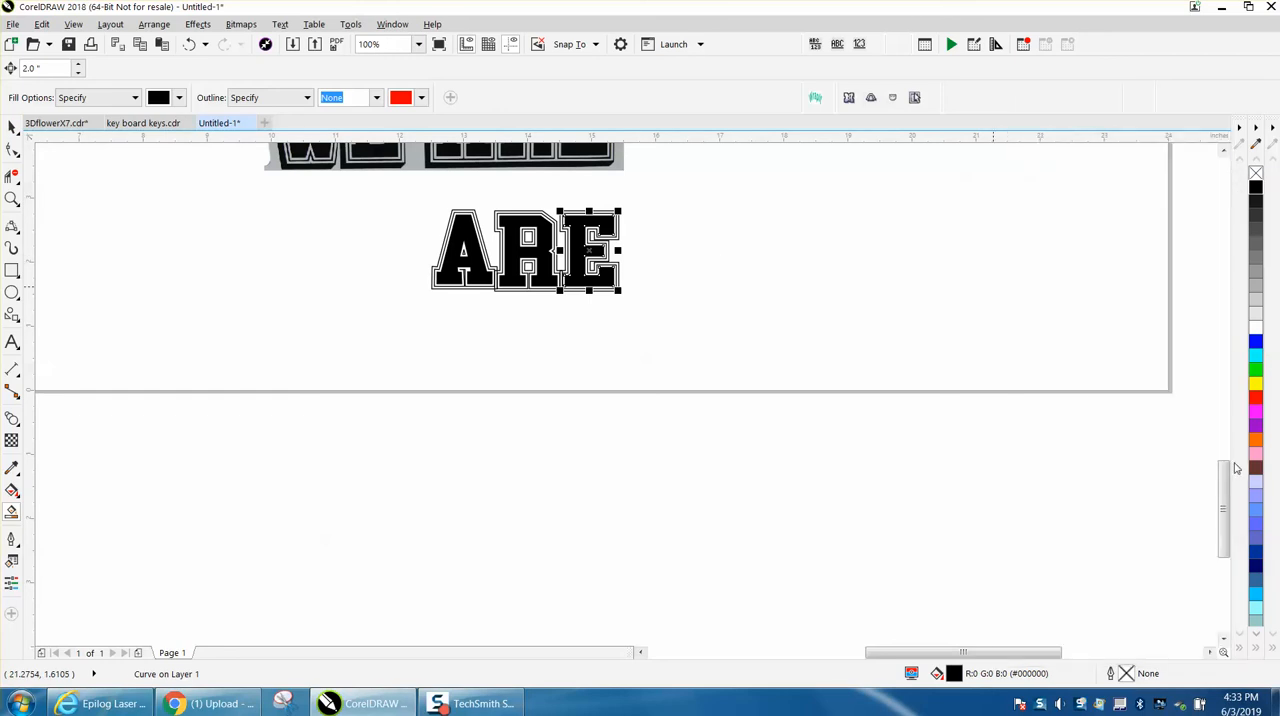
left_click_drag(1229, 485, 1225, 446)
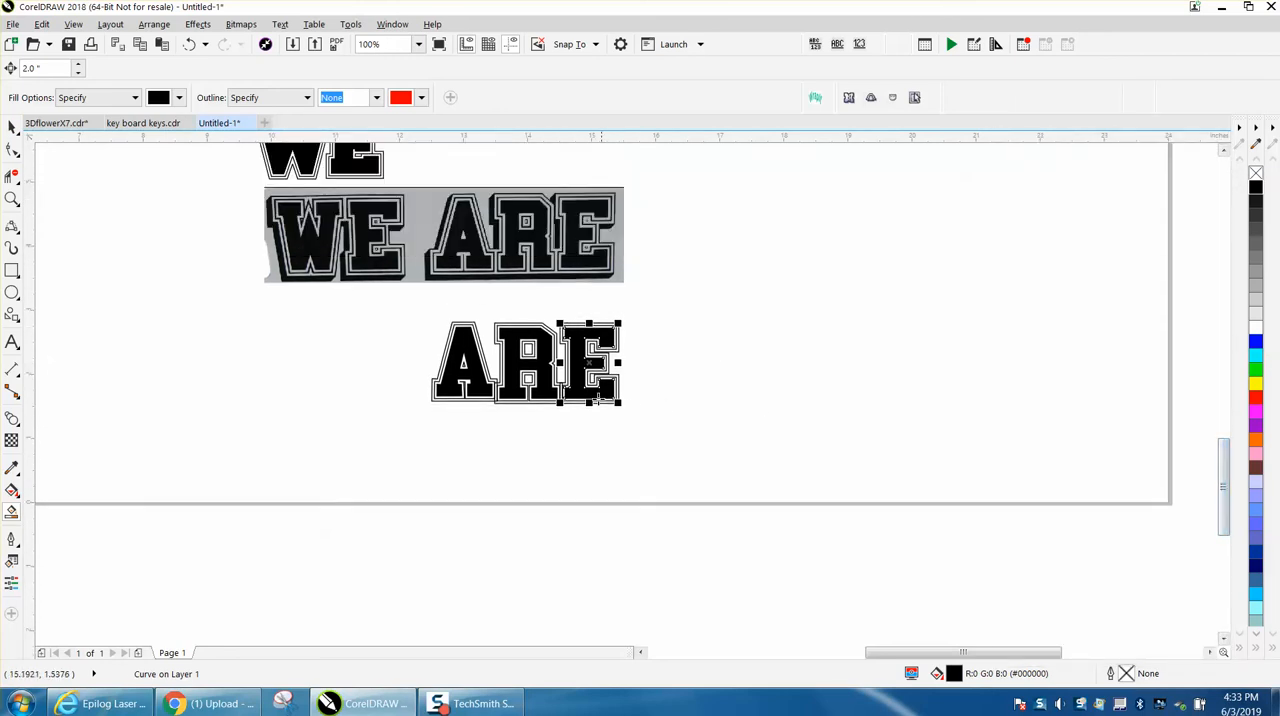
left_click(679, 329)
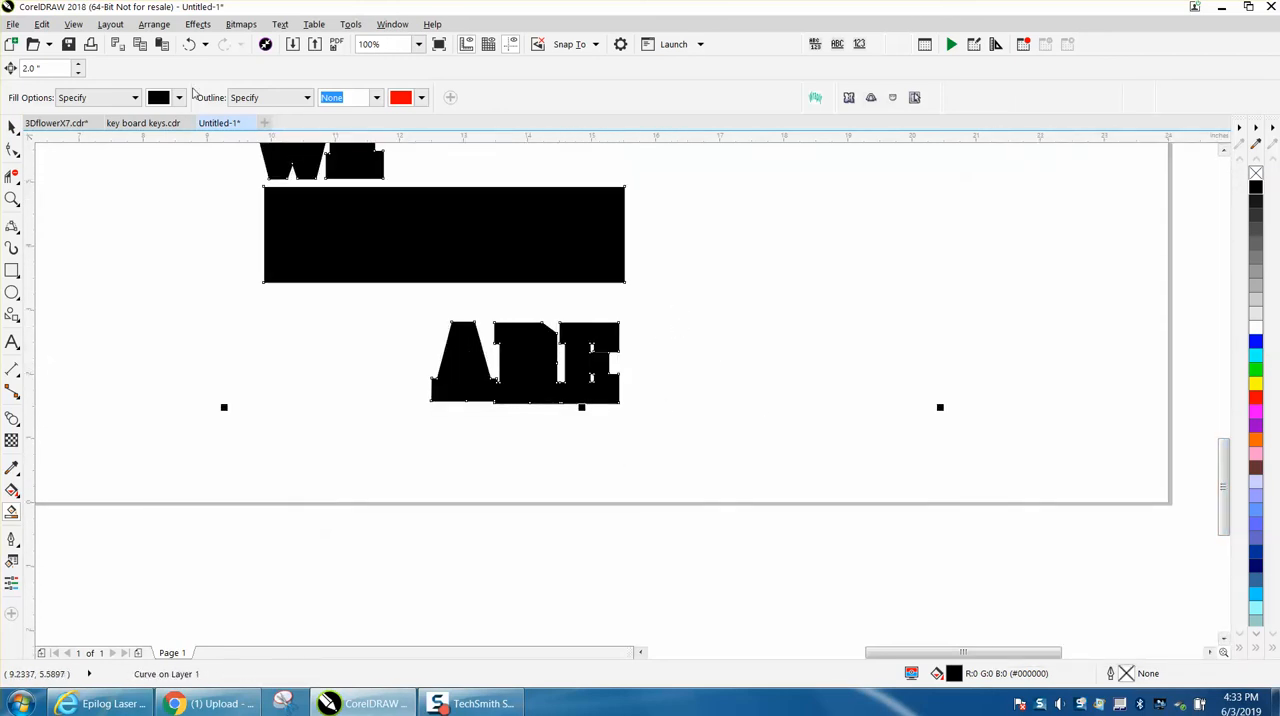
left_click(189, 44)
- Move the complete contoured ARE lettering up, directly beneath the matching word in the reference image
left_click(12, 126)
left_click_drag(410, 305, 623, 425)
left_click_drag(534, 375, 528, 342)
left_click(689, 340)
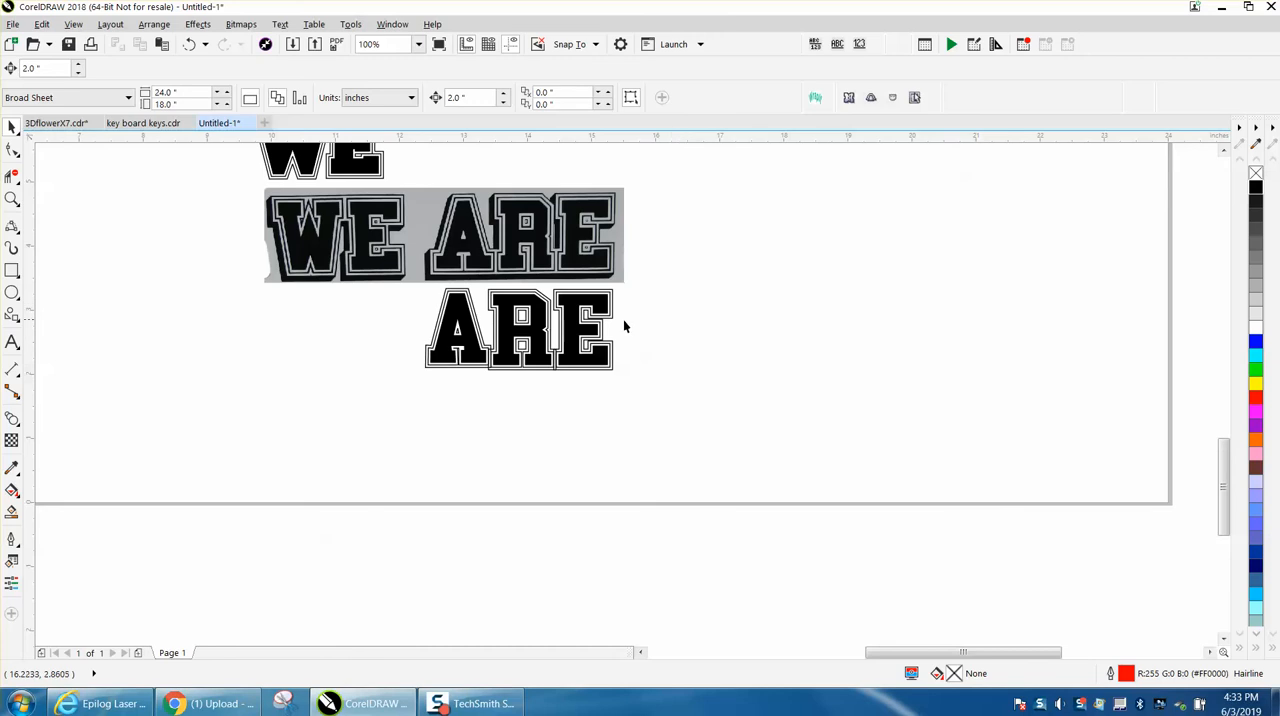
left_click(12, 199)
left_click_drag(420, 183, 717, 423)
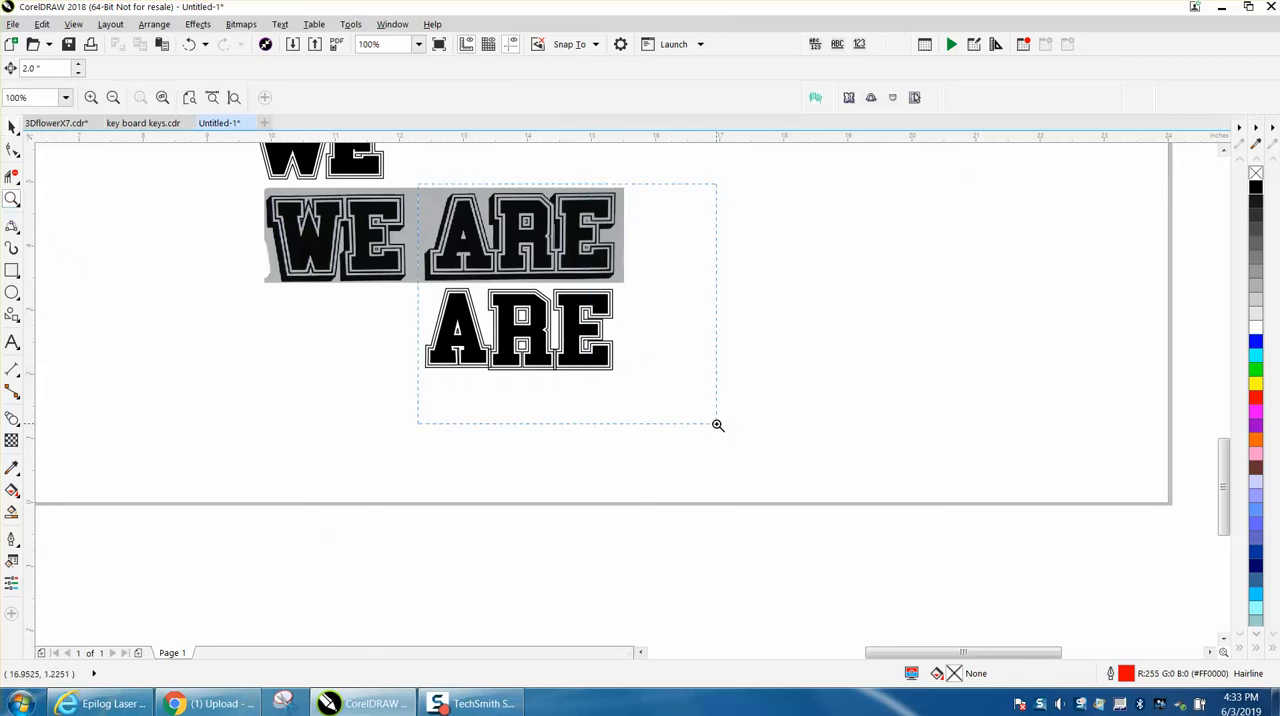